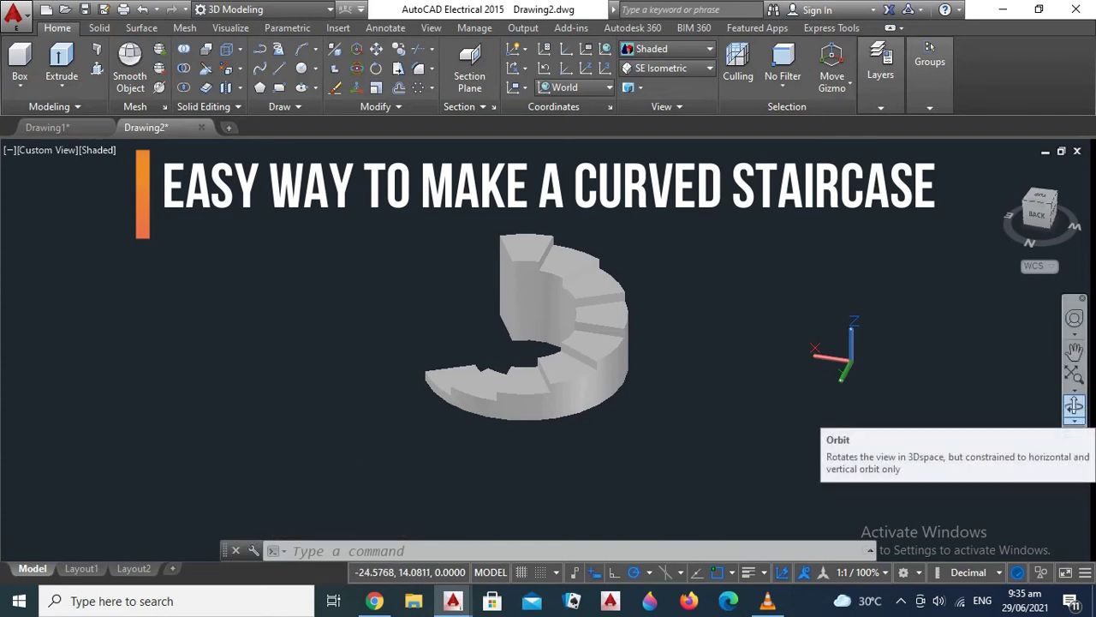
- Orbit the finished shaded staircase slightly to view it from a new angle
{"action": "left_click", "coordinate": [1073, 406]}
{"action": "left_click_drag", "start_coordinate": [467, 323], "coordinate": [441, 318]}
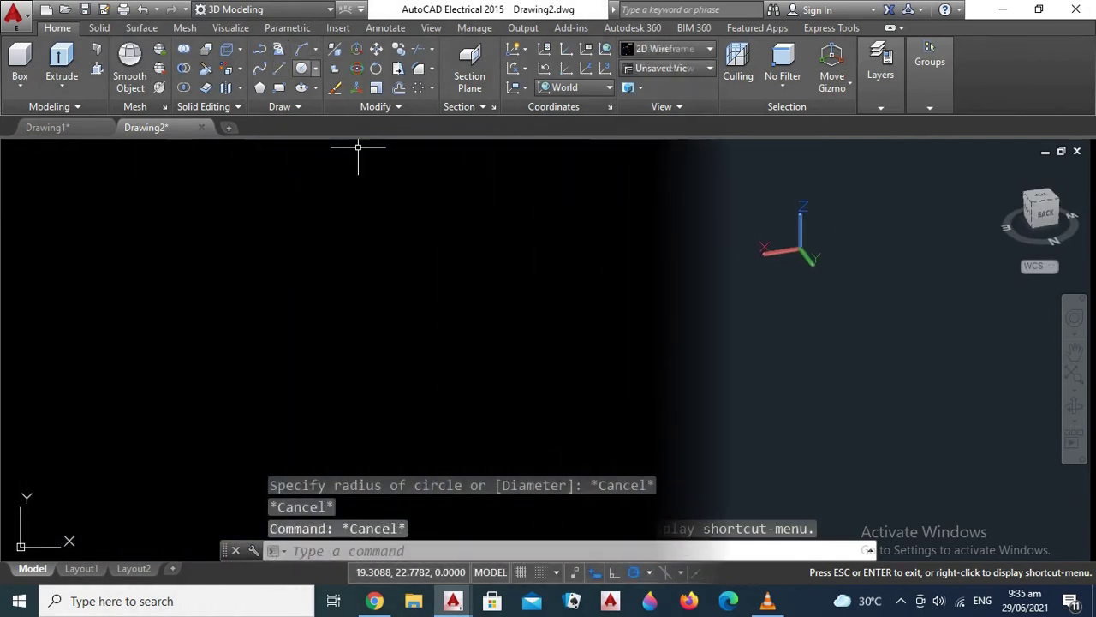
- Draw a radius-10 circle and a concentric radius-5 circle at the same centre
{"action": "left_click", "coordinate": [524, 377]}
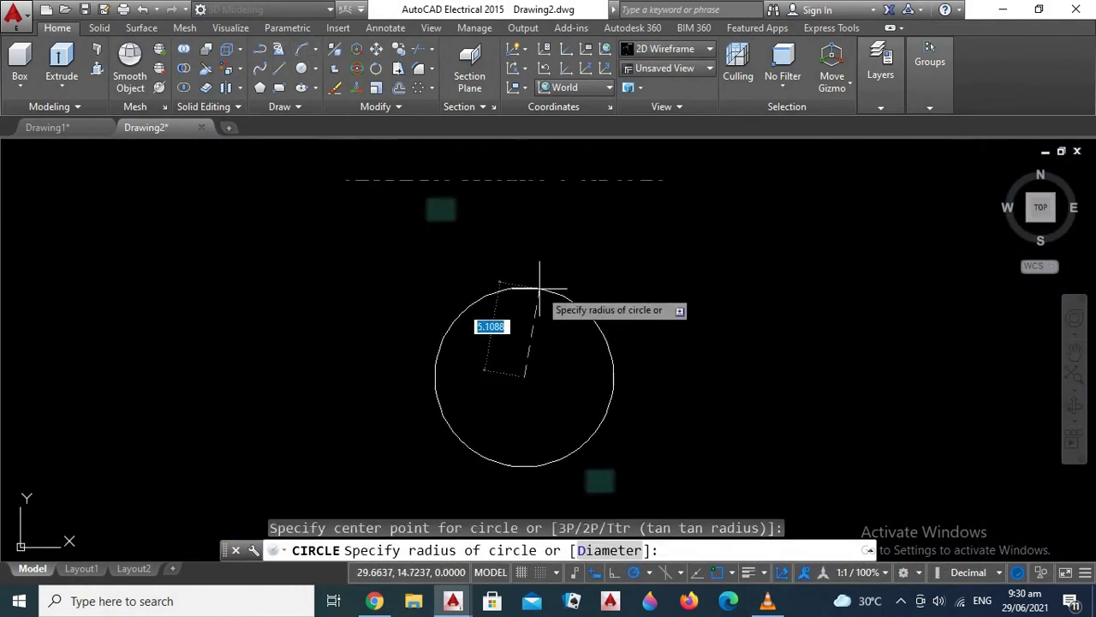
{"action": "type", "text": "10"}
{"action": "key", "text": "Return"}
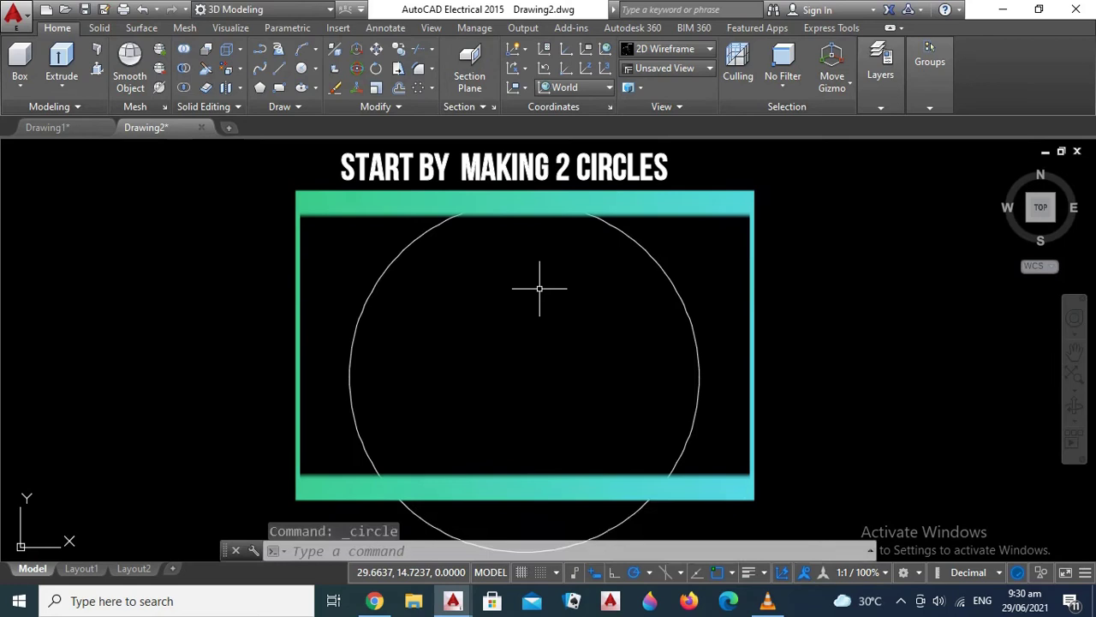
{"action": "scroll", "coordinate": [540, 288], "scroll_direction": "down", "scroll_amount": 2}
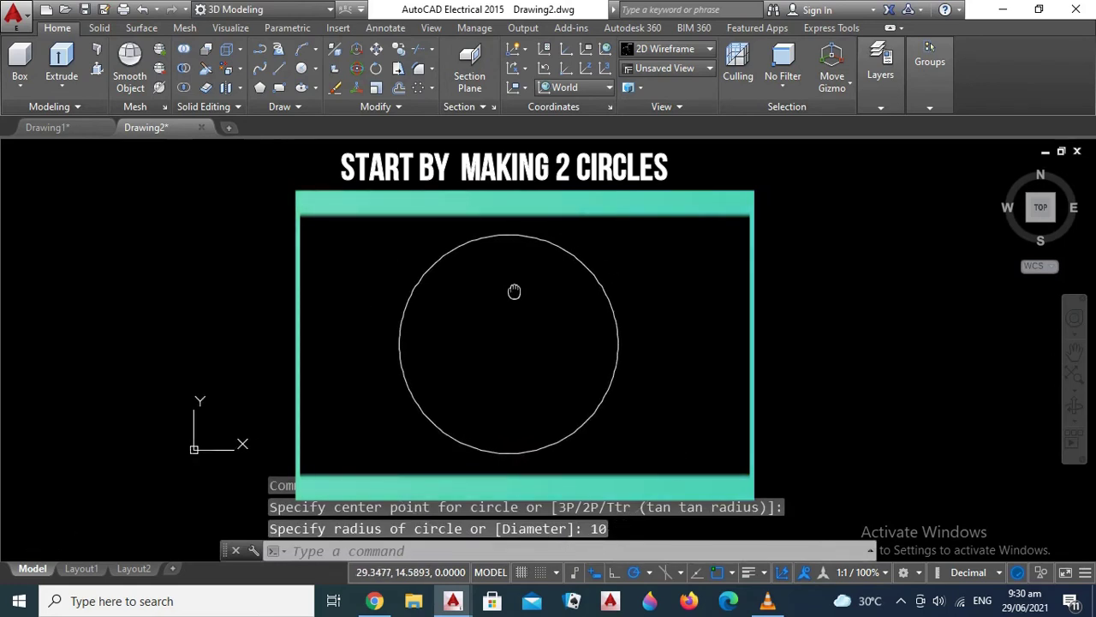
{"action": "key", "text": "Return"}
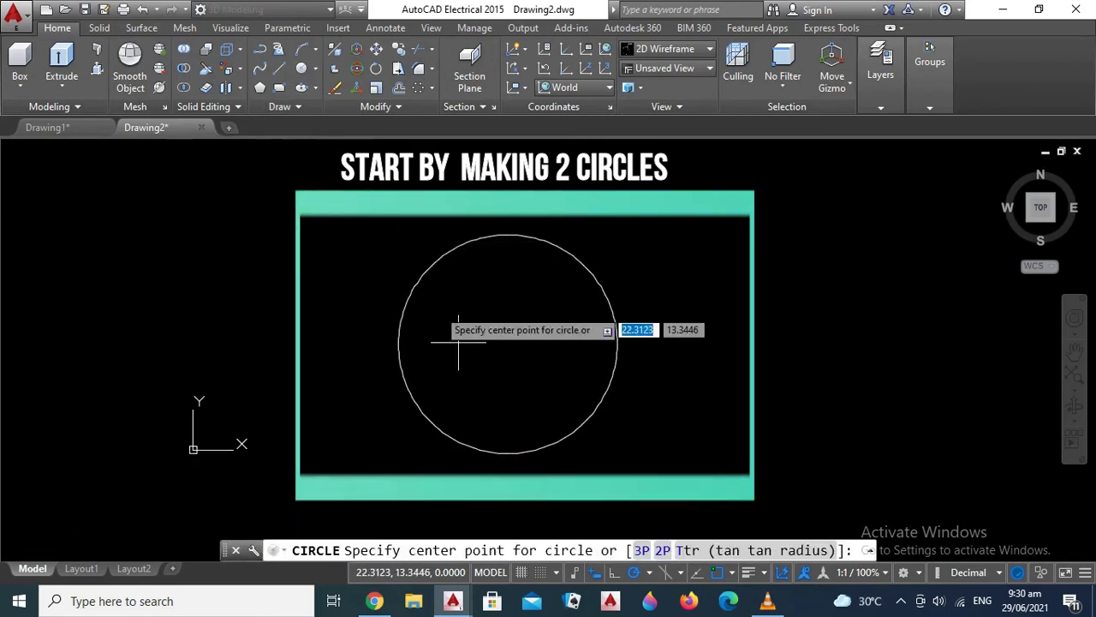
{"action": "left_click", "coordinate": [507, 344]}
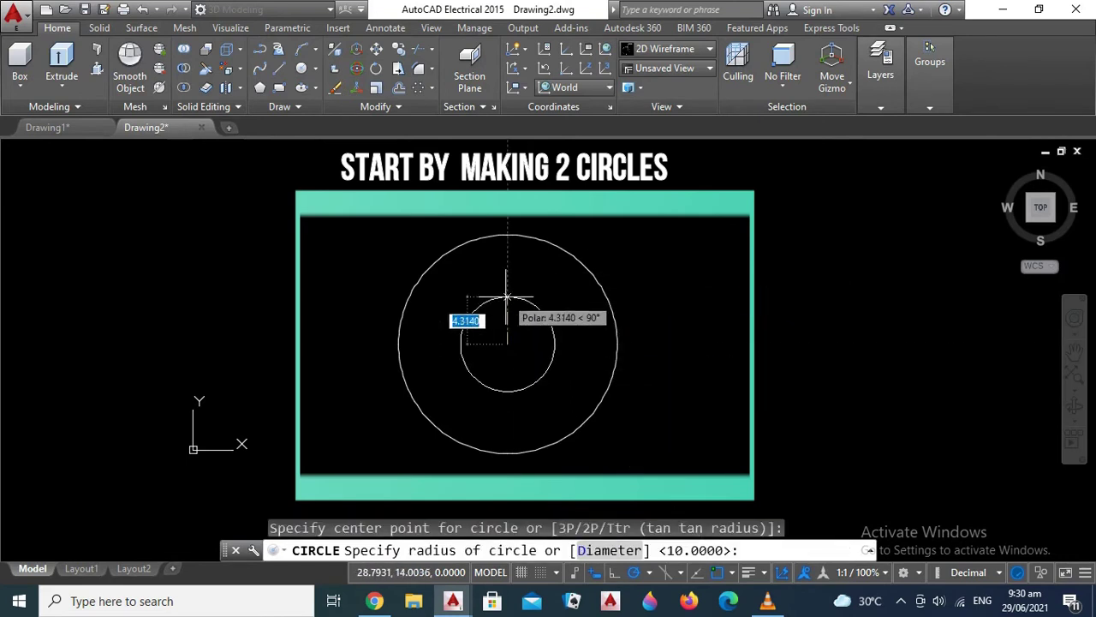
{"action": "key", "text": "Return"}
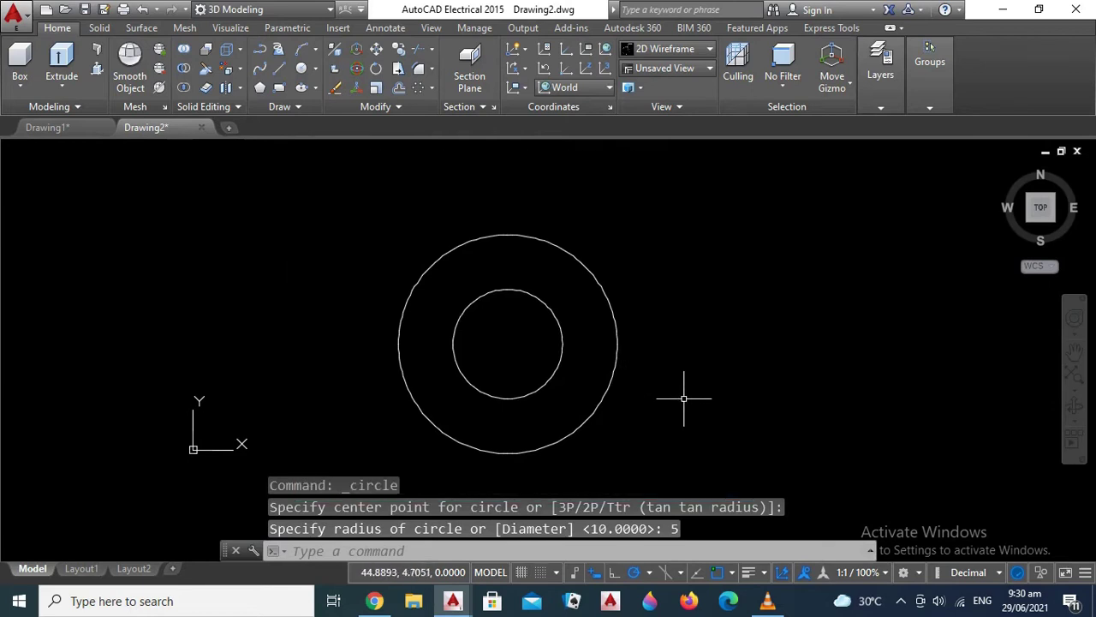
{"action": "type", "text": "l"}
{"action": "key", "text": "Return"}
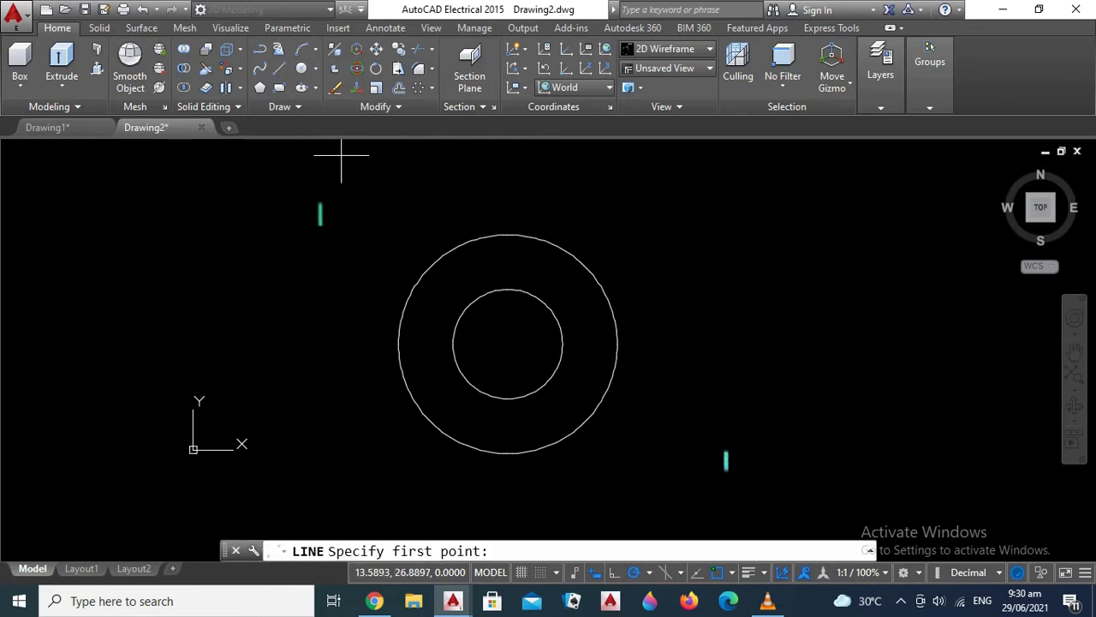
- Draw a horizontal line and a 30° line from the centre out to the outer circle
{"action": "left_click", "coordinate": [508, 344]}
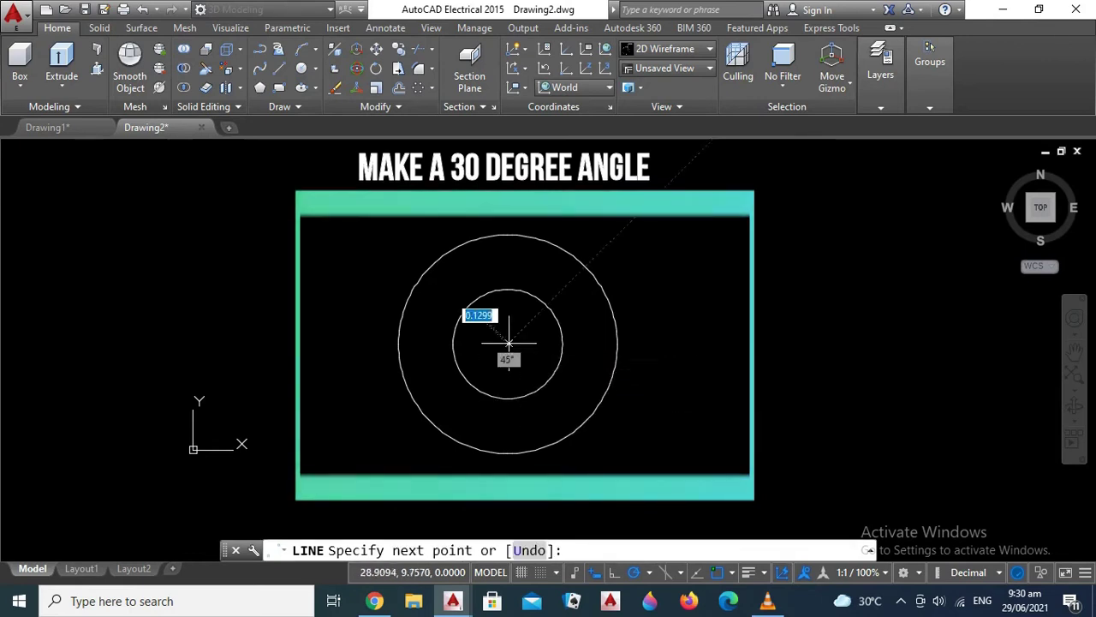
{"action": "left_click", "coordinate": [617, 343]}
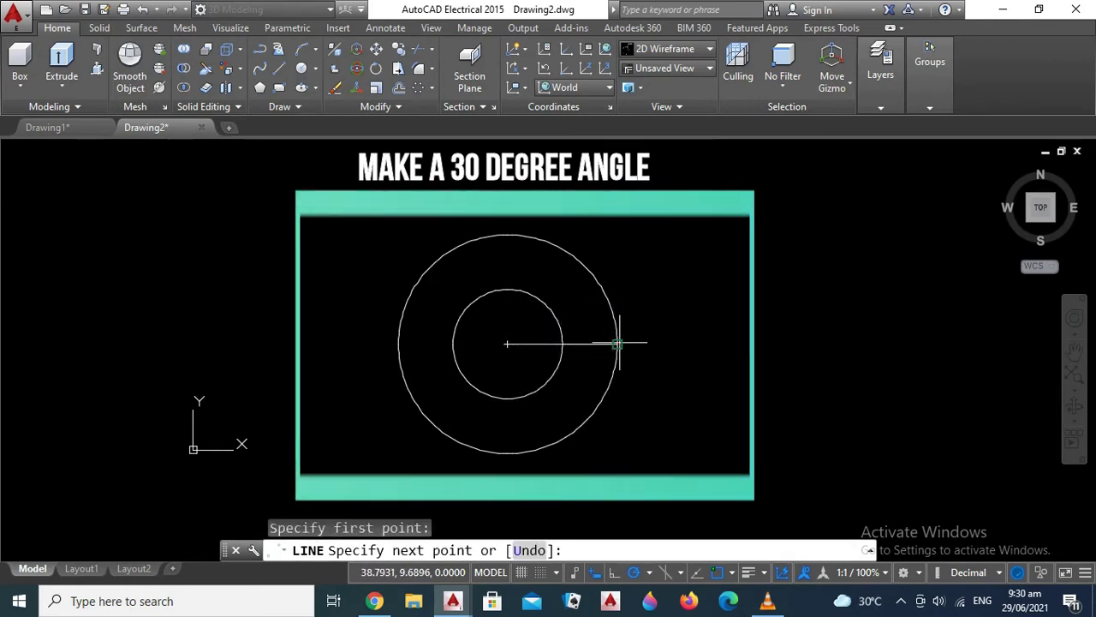
{"action": "key", "text": "Escape"}
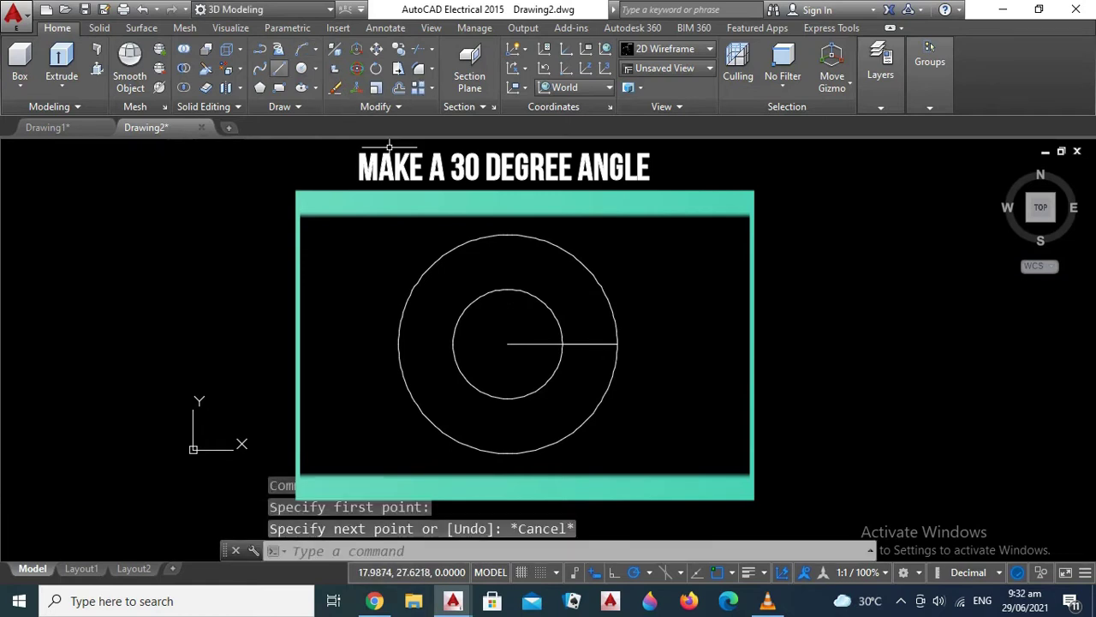
{"action": "key", "text": "Return"}
{"action": "left_click", "coordinate": [508, 343]}
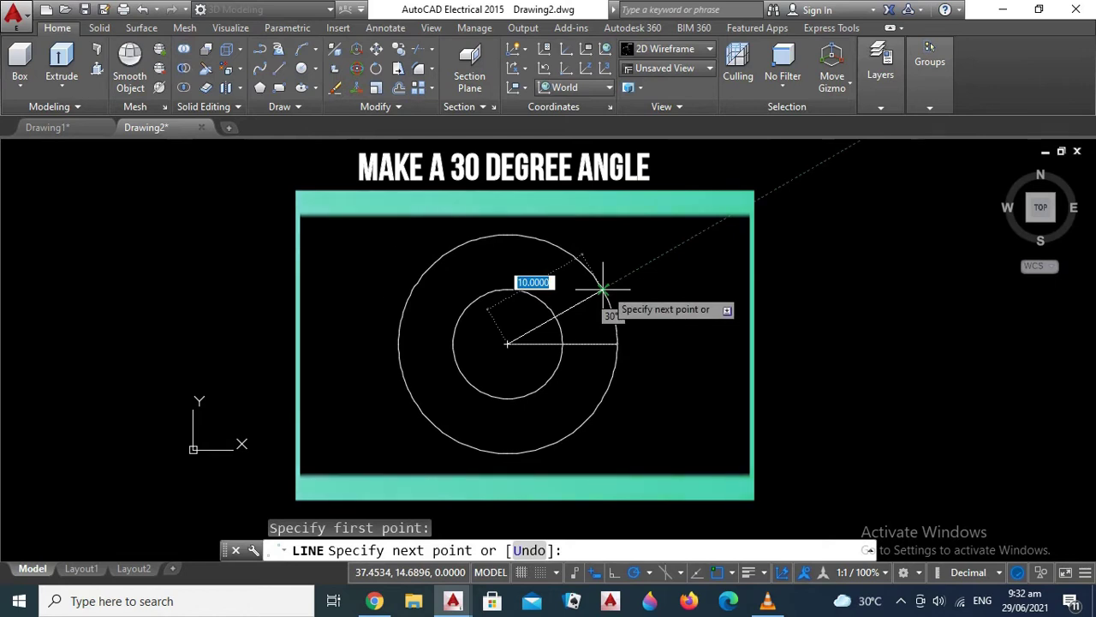
{"action": "left_click", "coordinate": [604, 289]}
{"action": "key", "text": "Return"}
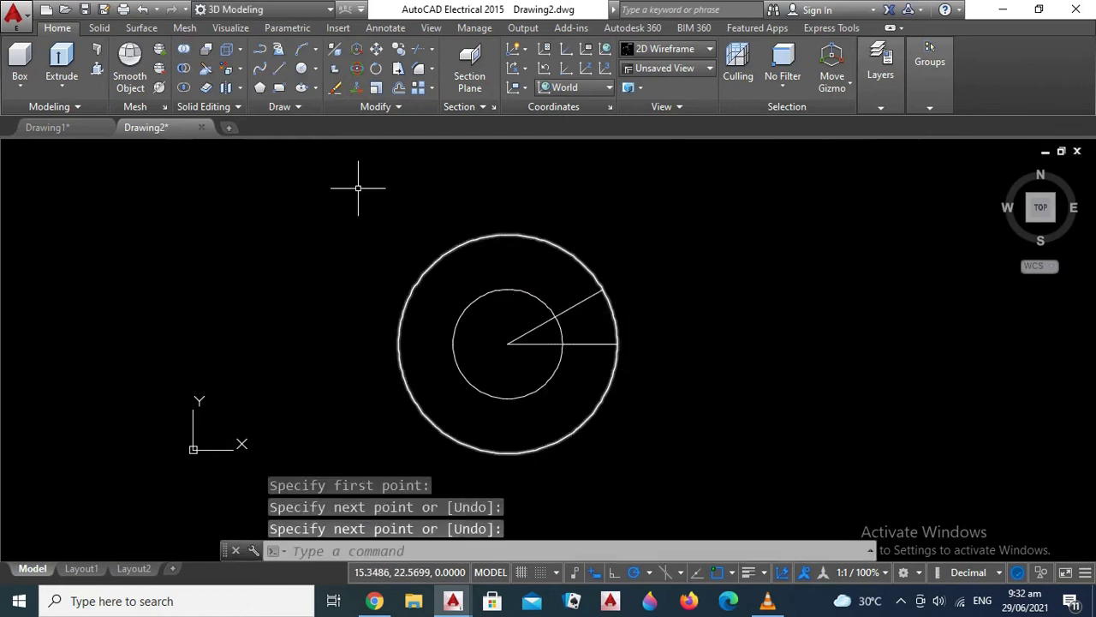
{"action": "left_click", "coordinate": [431, 87]}
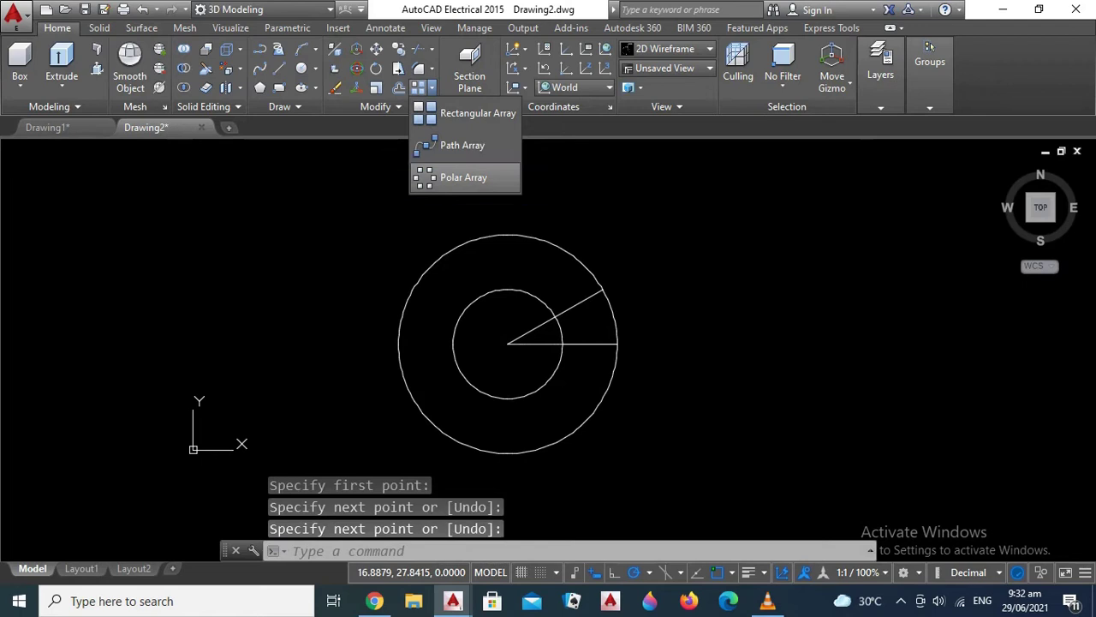
- Polar-array both radial lines 6 times about the circles' centre, giving 12 spokes 30° apart
{"action": "left_click", "coordinate": [464, 177]}
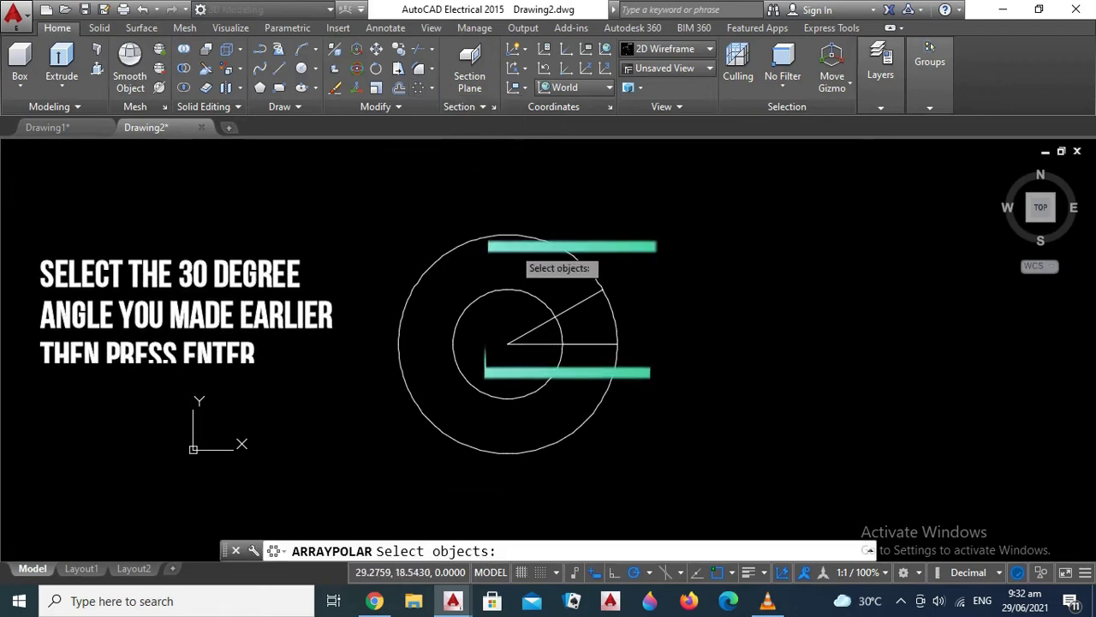
{"action": "left_click", "coordinate": [572, 306]}
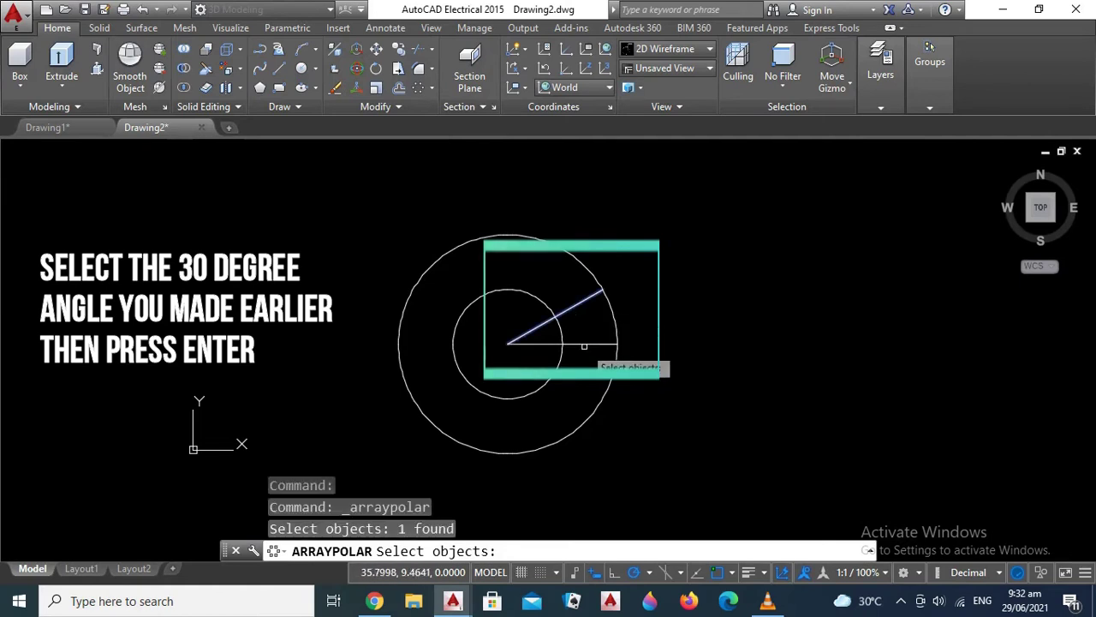
{"action": "left_click", "coordinate": [584, 343]}
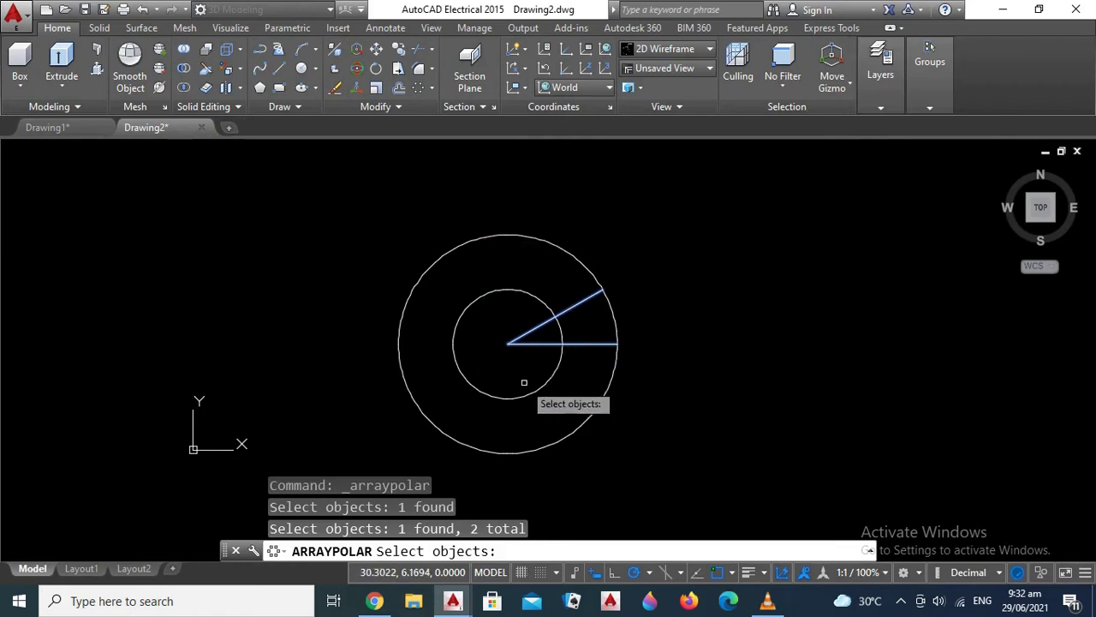
{"action": "key", "text": "Return"}
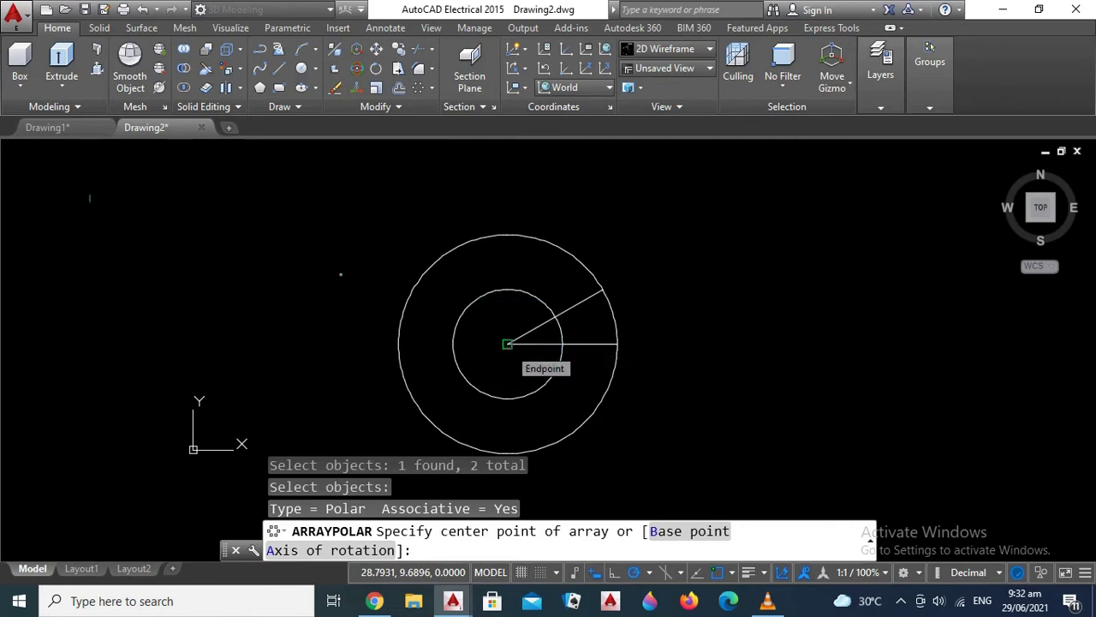
{"action": "left_click", "coordinate": [507, 343]}
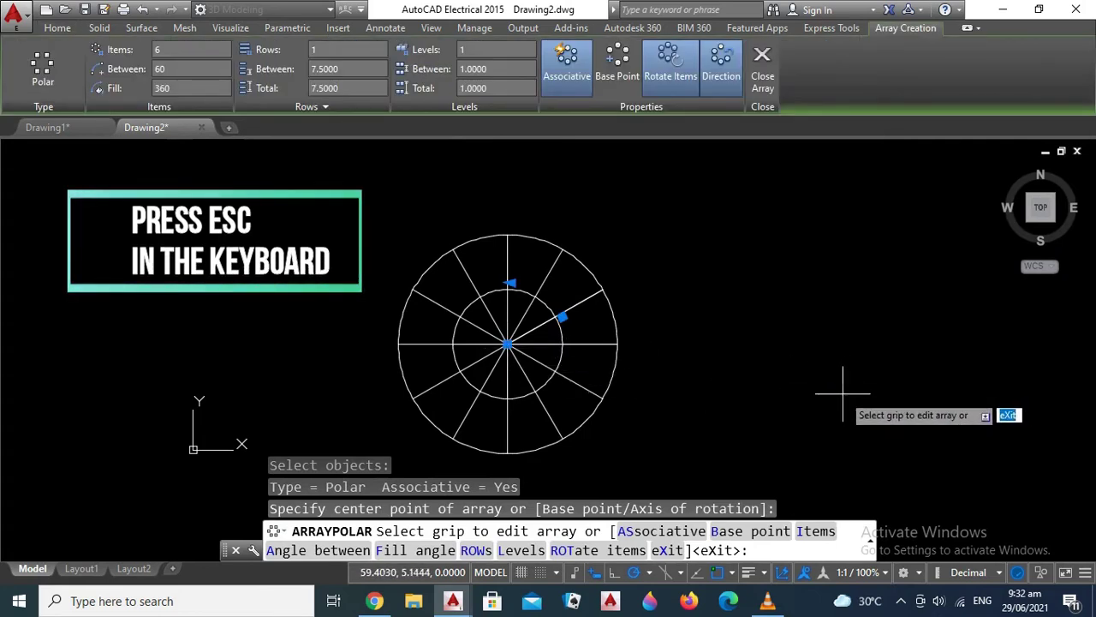
{"action": "key", "text": "Escape"}
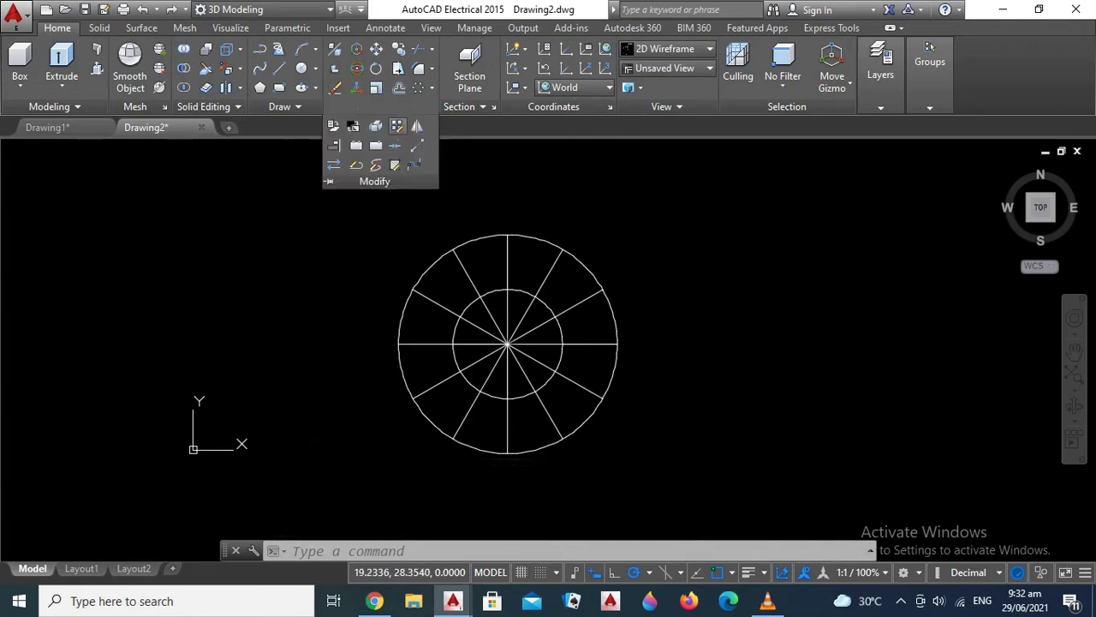
- Explode the polar array so its twelve radial lines become separate objects
{"action": "left_click", "coordinate": [375, 106]}
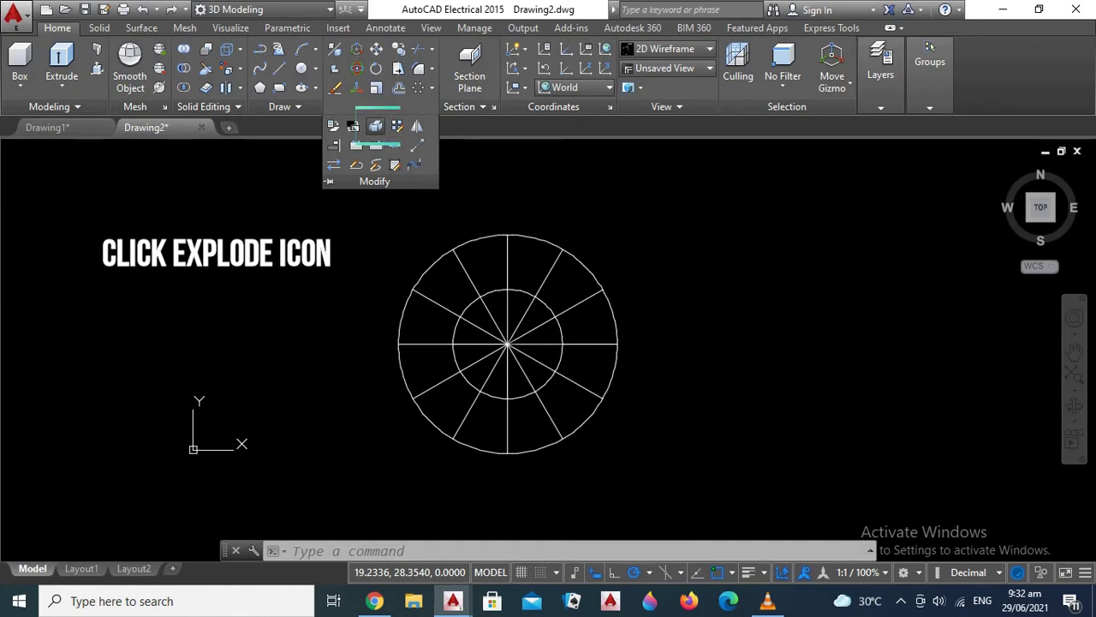
{"action": "left_click", "coordinate": [375, 126]}
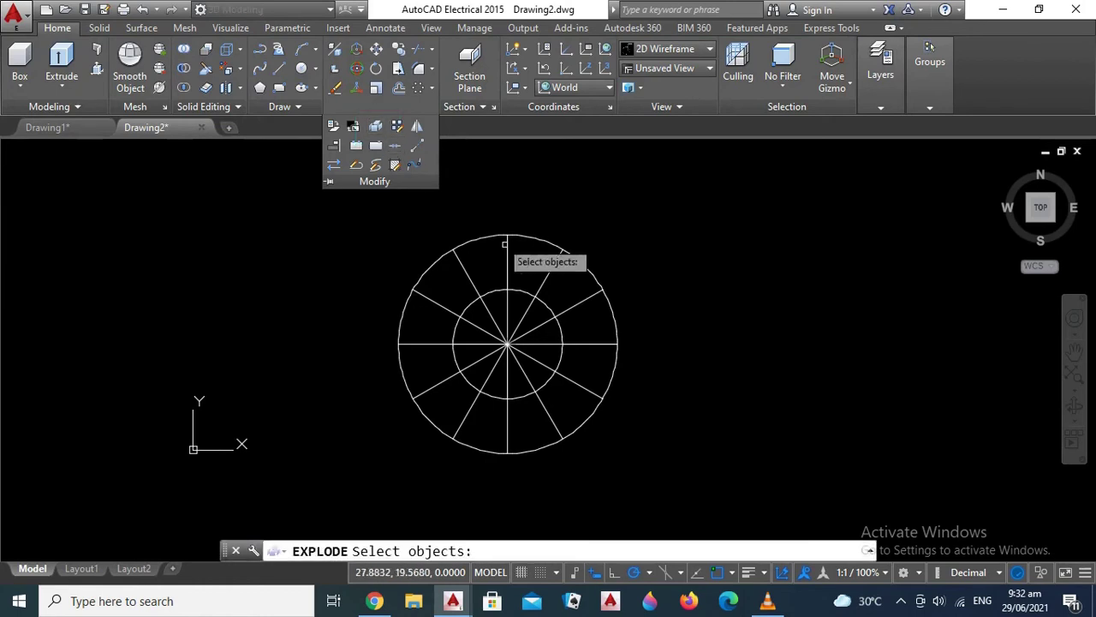
{"action": "left_click", "coordinate": [586, 299]}
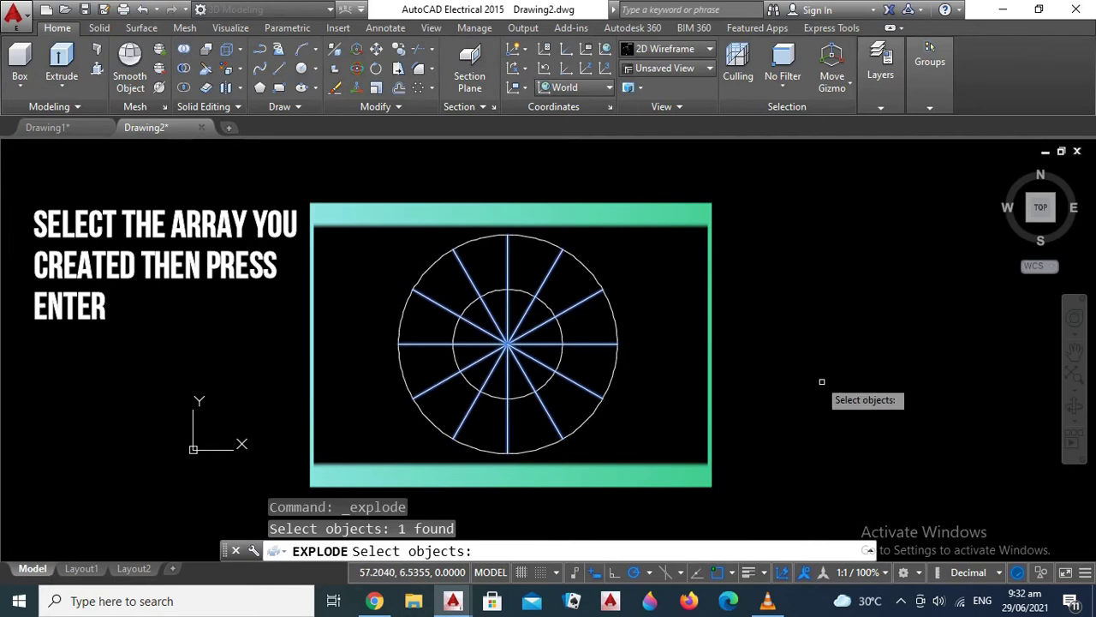
{"action": "key", "text": "Return"}
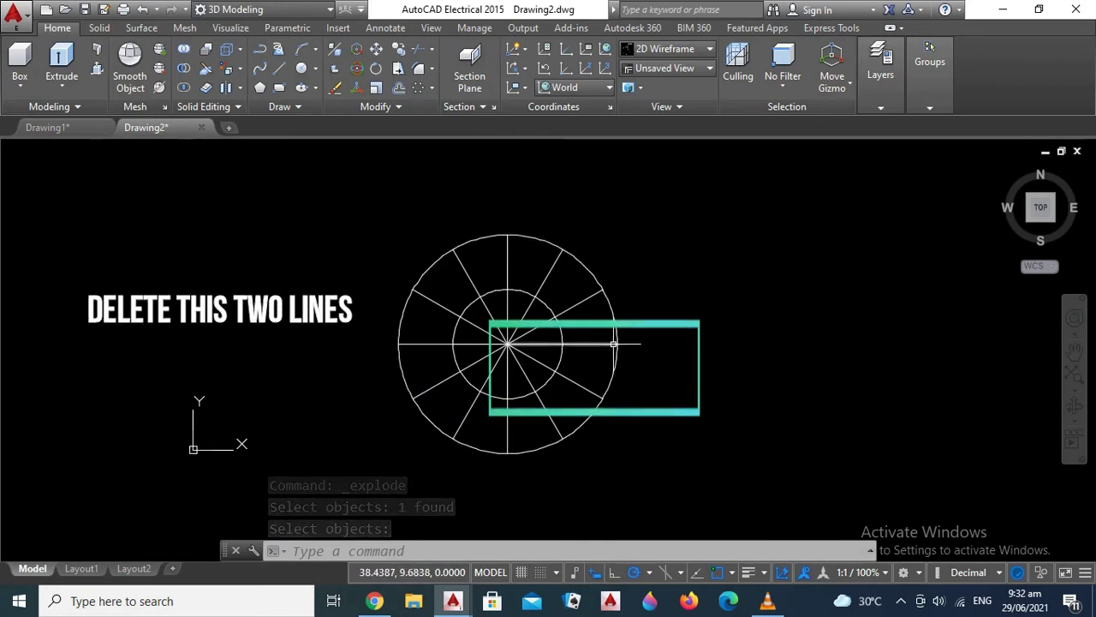
- Erase the right horizontal radial line and the lower-right diagonal line
{"action": "left_click", "coordinate": [612, 344]}
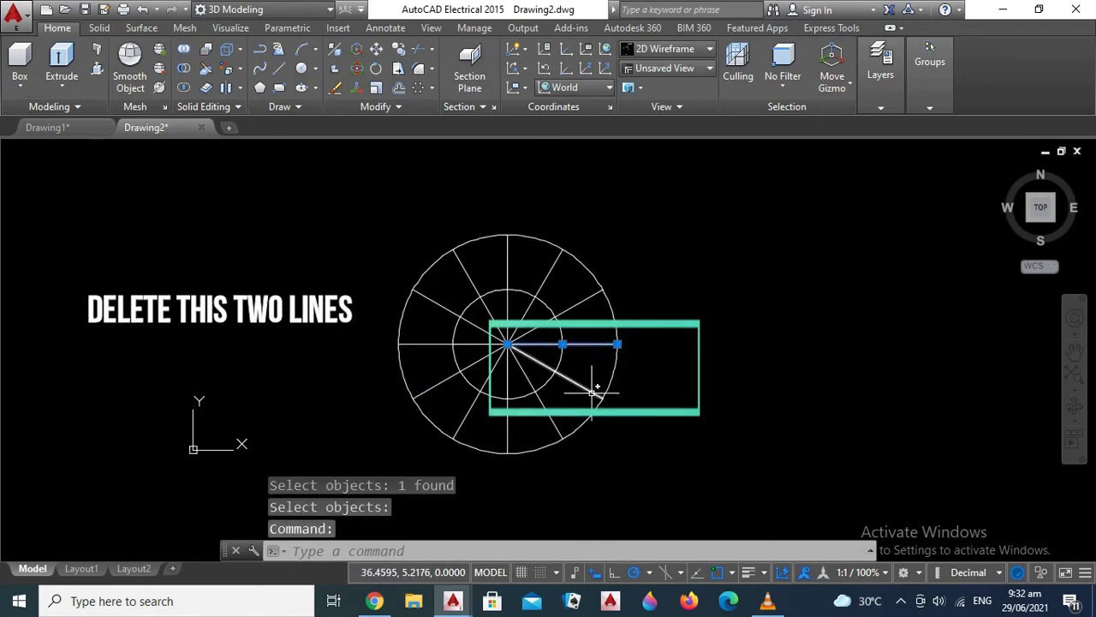
{"action": "left_click", "coordinate": [591, 391]}
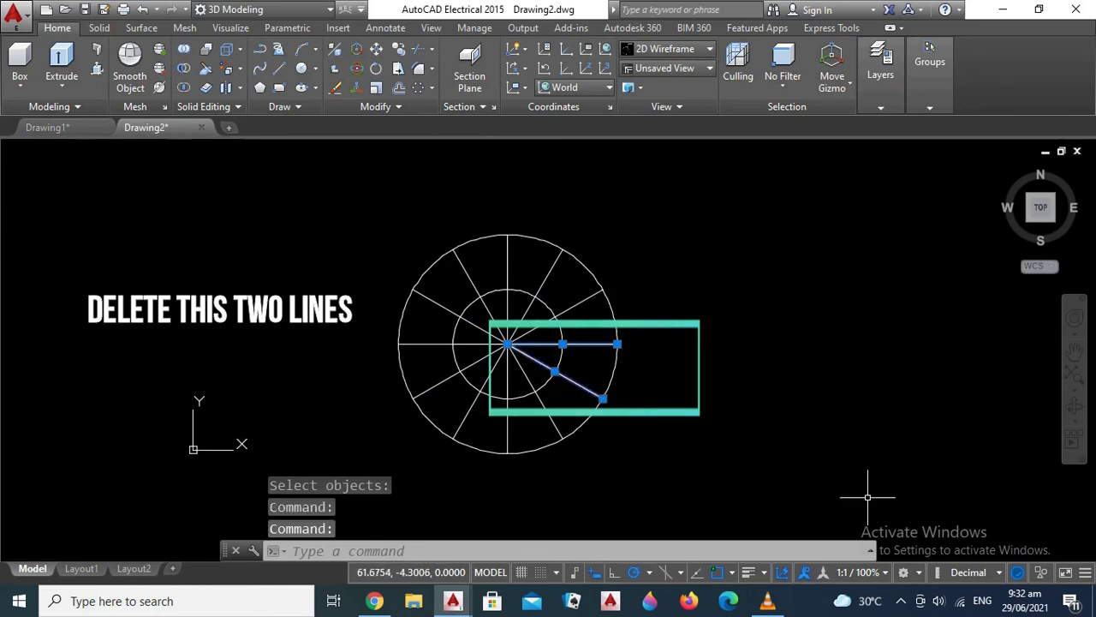
{"action": "key", "text": "Delete"}
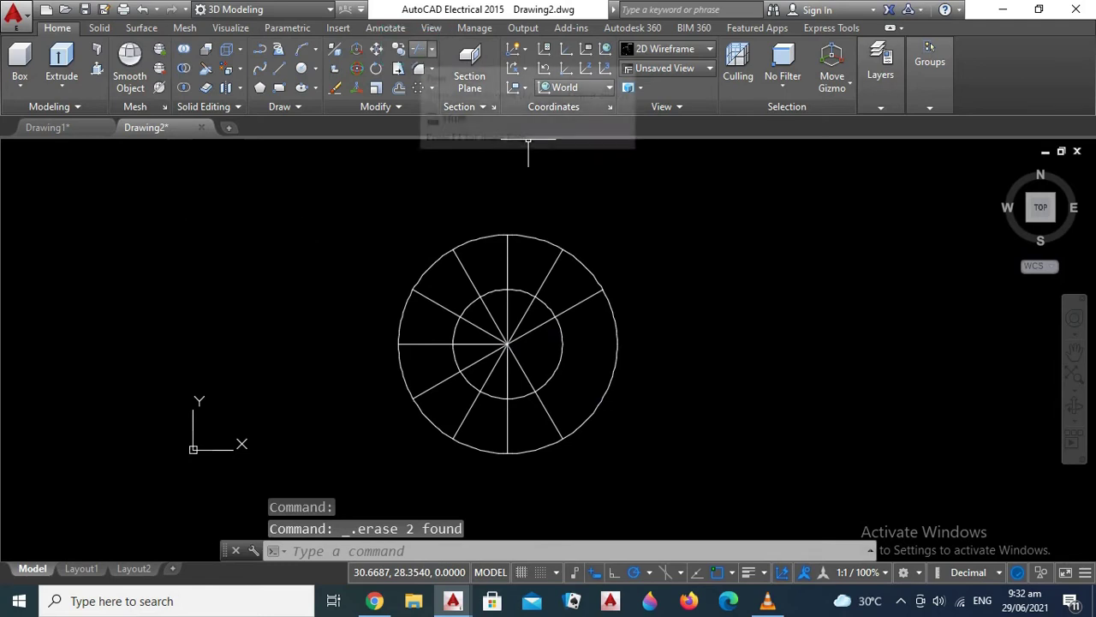
{"action": "left_click", "coordinate": [417, 49]}
- Trim the gap arcs of both circles and the spoke ends inside the inner circle
{"action": "key", "text": "Return"}
{"action": "left_click", "coordinate": [617, 345]}
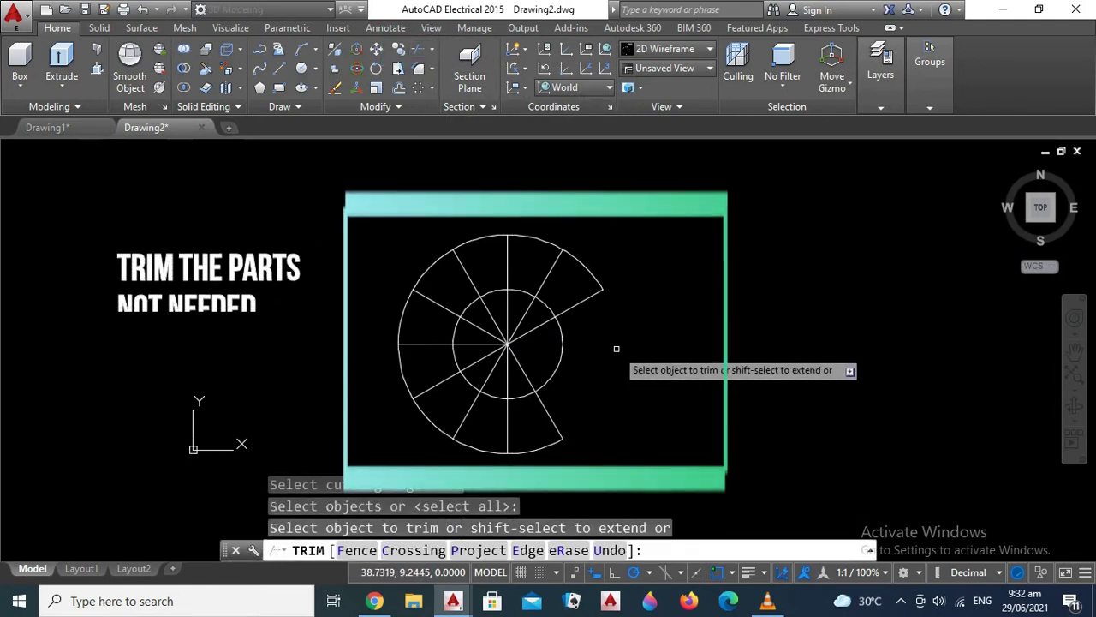
{"action": "left_click", "coordinate": [559, 353]}
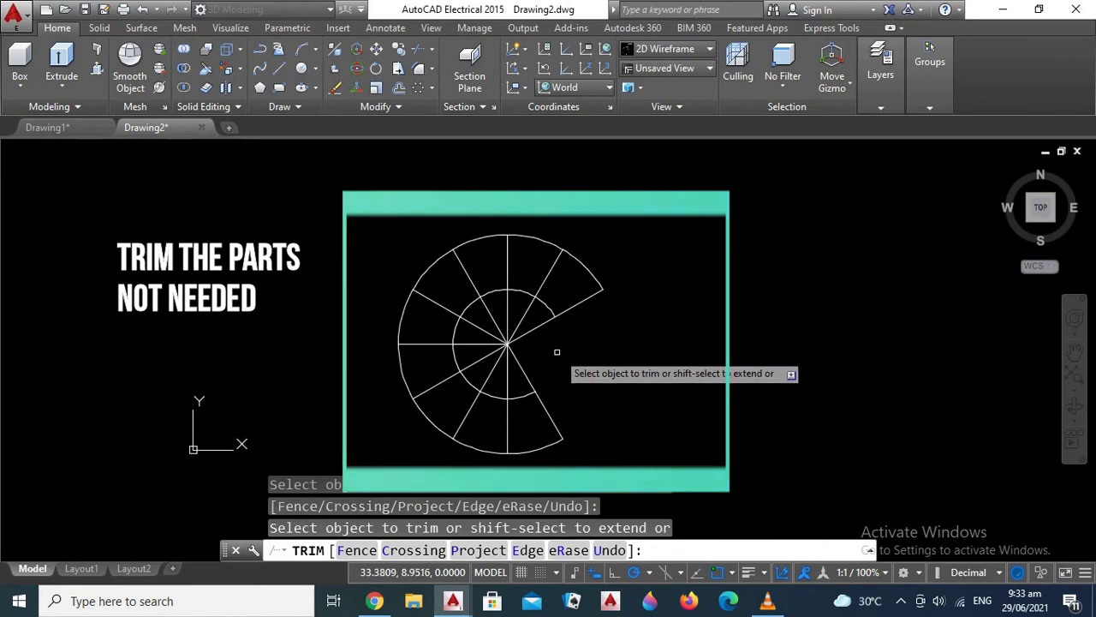
{"action": "left_click", "coordinate": [503, 325]}
{"action": "left_click", "coordinate": [490, 324]}
{"action": "left_click", "coordinate": [485, 343]}
{"action": "left_click", "coordinate": [488, 367]}
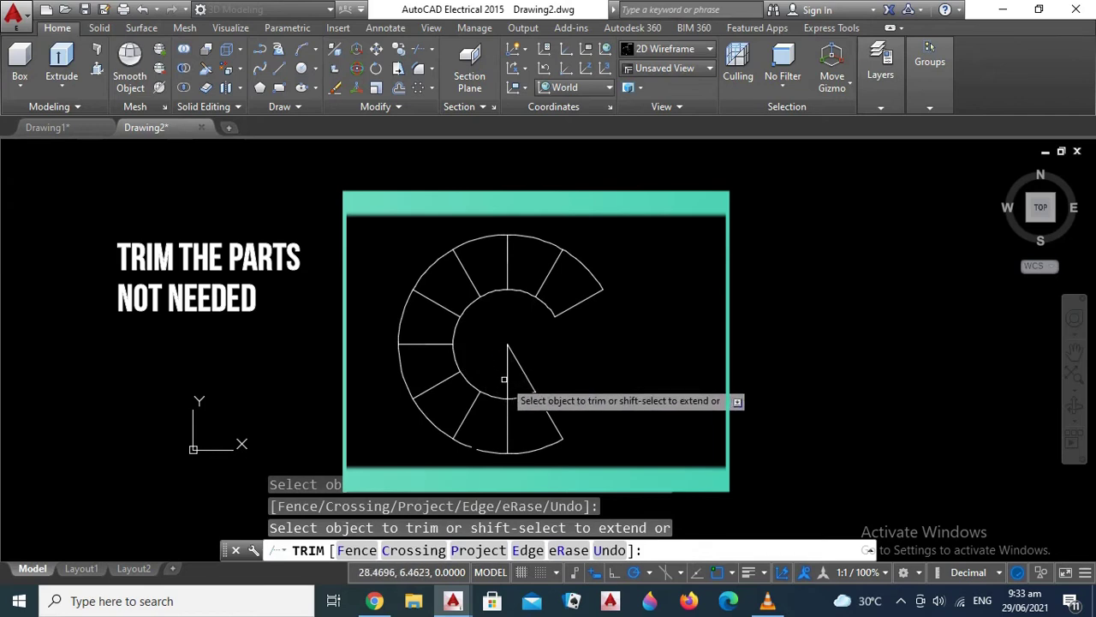
{"action": "left_click", "coordinate": [524, 380]}
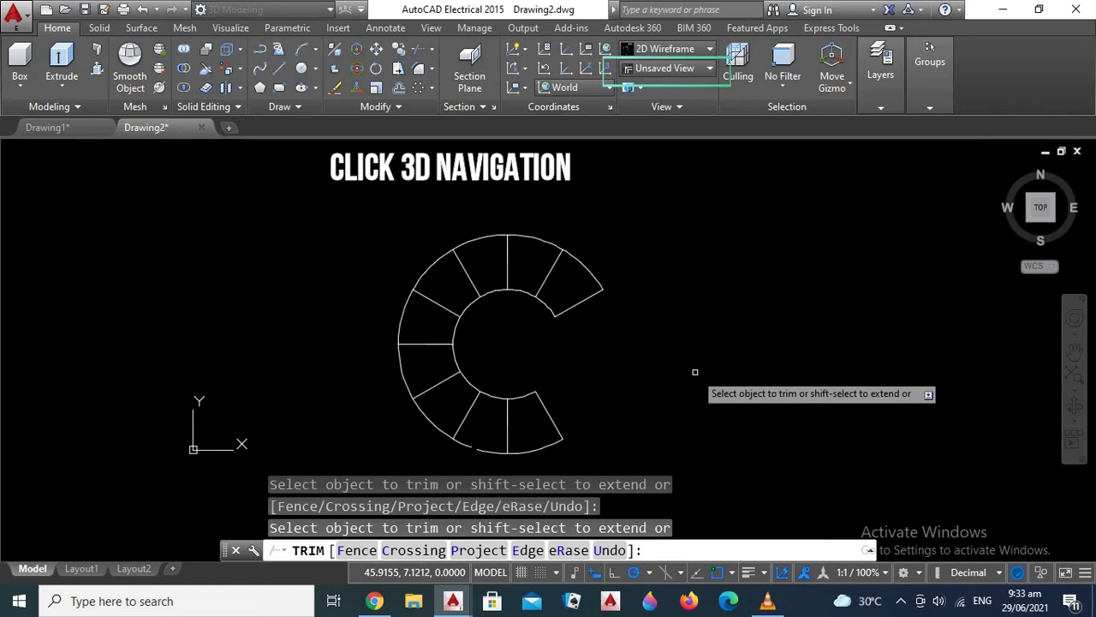
{"action": "key", "text": "Escape"}
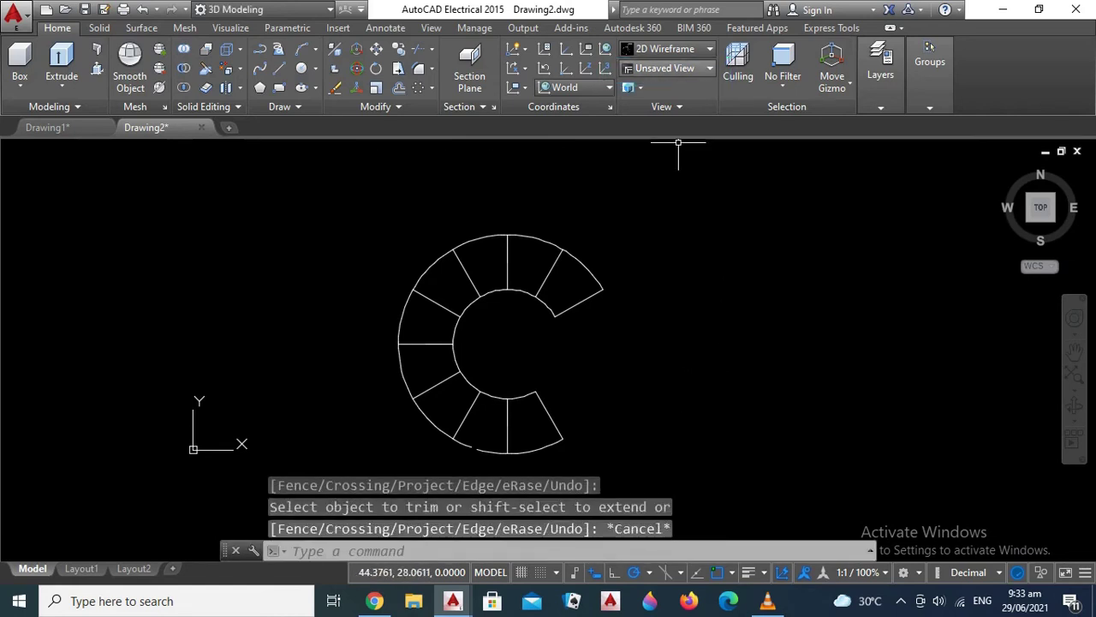
- Switch to the SE Isometric view and re-centre the ring of step outlines
{"action": "left_click", "coordinate": [666, 69]}
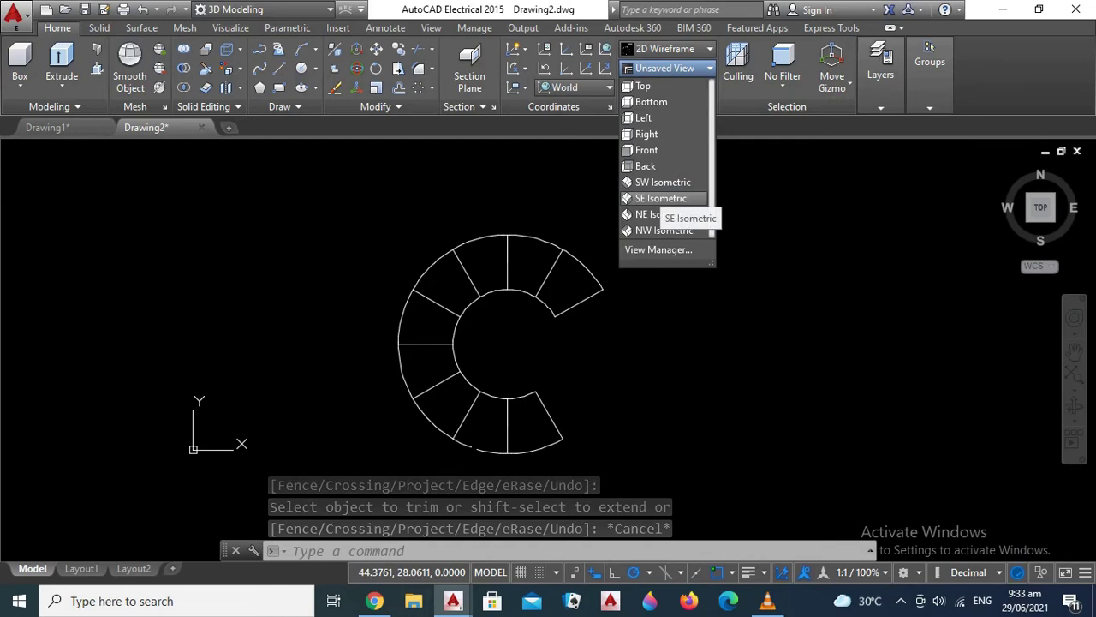
{"action": "left_click", "coordinate": [661, 198]}
{"action": "scroll", "coordinate": [604, 425], "scroll_direction": "down", "scroll_amount": 1}
{"action": "scroll", "coordinate": [602, 426], "scroll_direction": "down", "scroll_amount": 1}
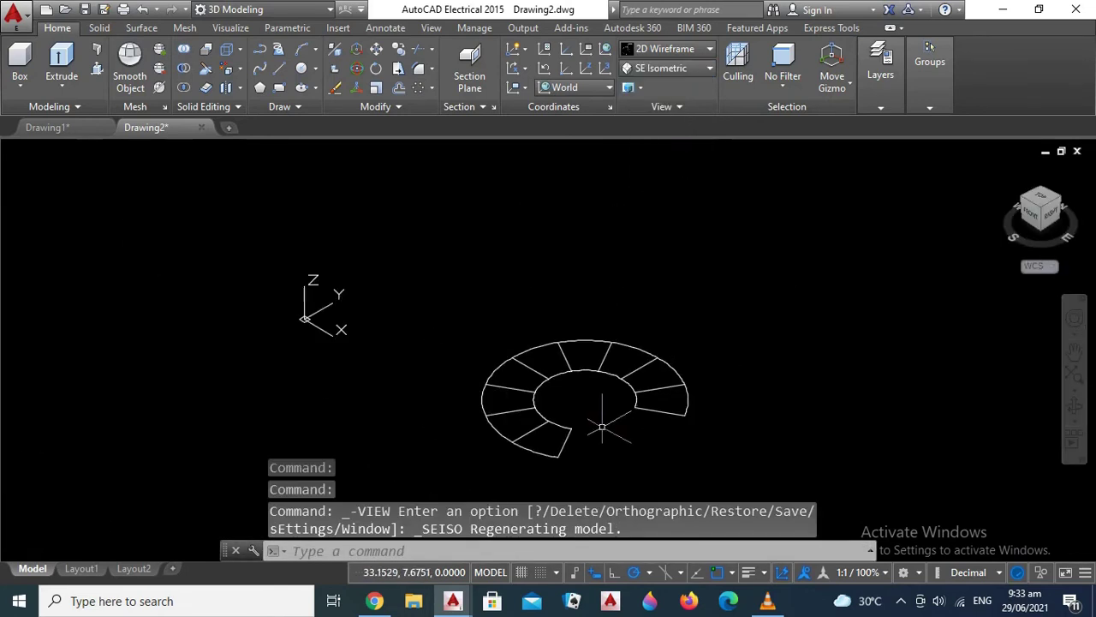
{"action": "middle_click_drag", "start_coordinate": [597, 428], "coordinate": [568, 399]}
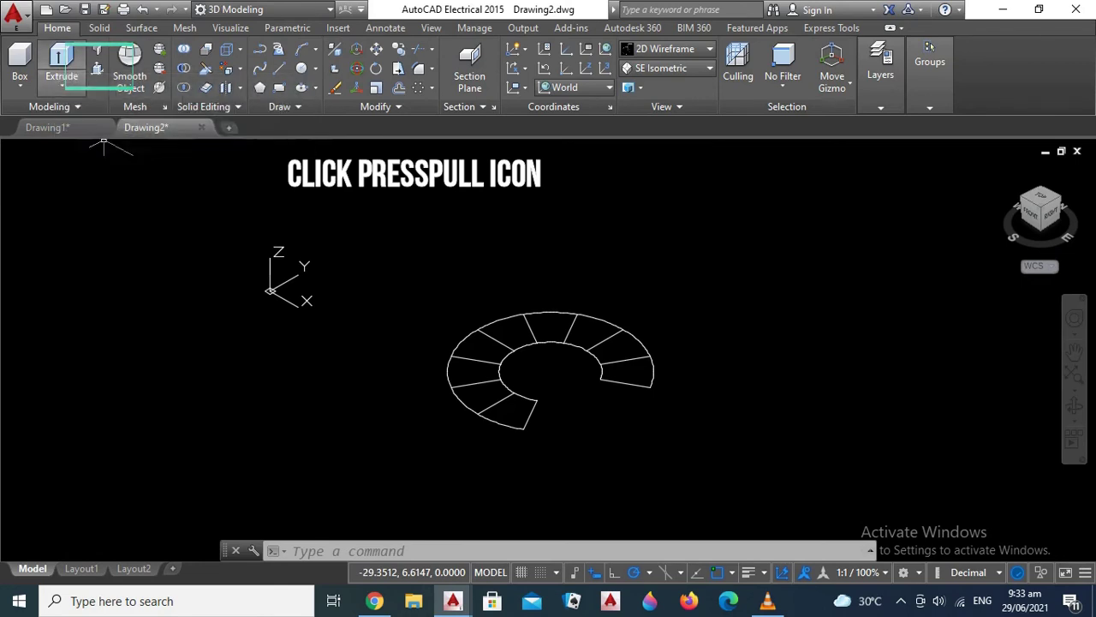
- Press-pull the first two wedge steps up to heights 1 and 2
{"action": "left_click", "coordinate": [97, 69]}
{"action": "left_click", "coordinate": [97, 69]}
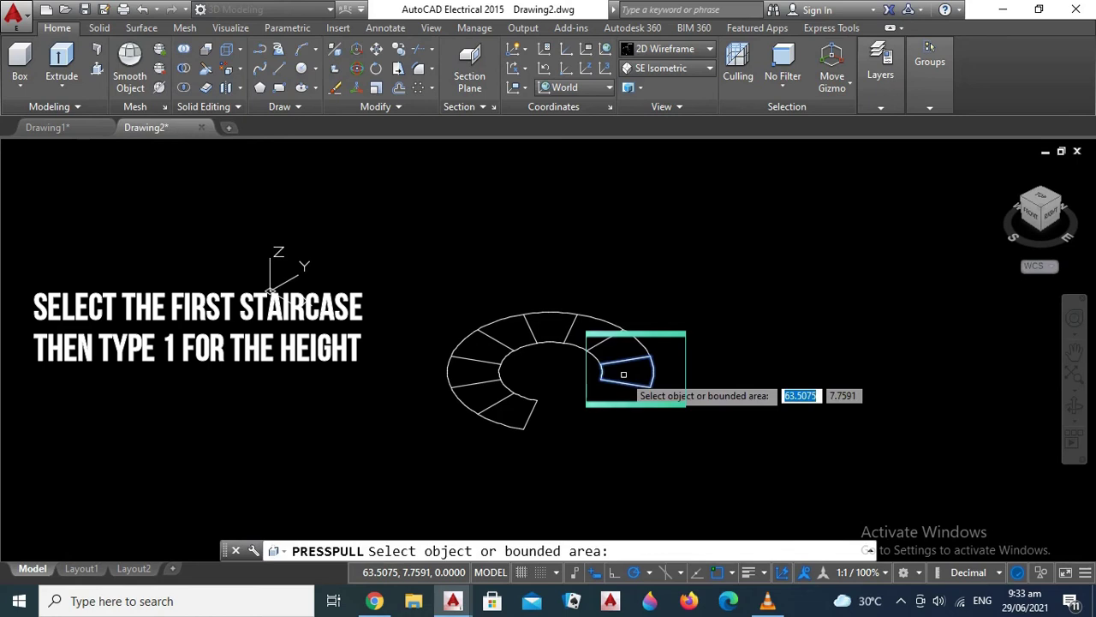
{"action": "left_click", "coordinate": [623, 374]}
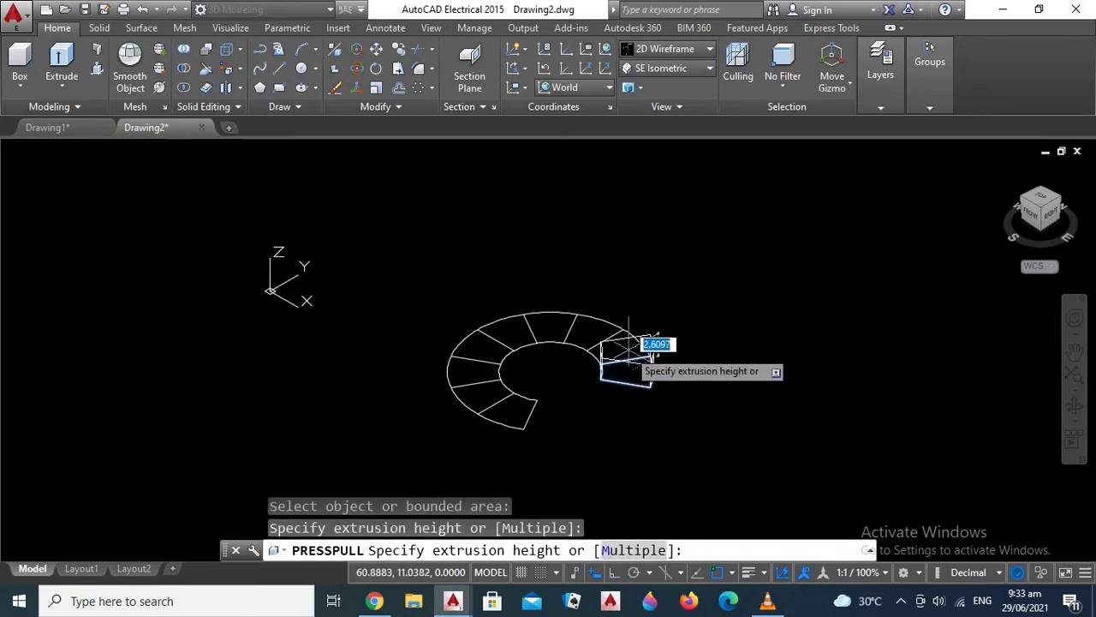
{"action": "type", "text": "1"}
{"action": "key", "text": "Return"}
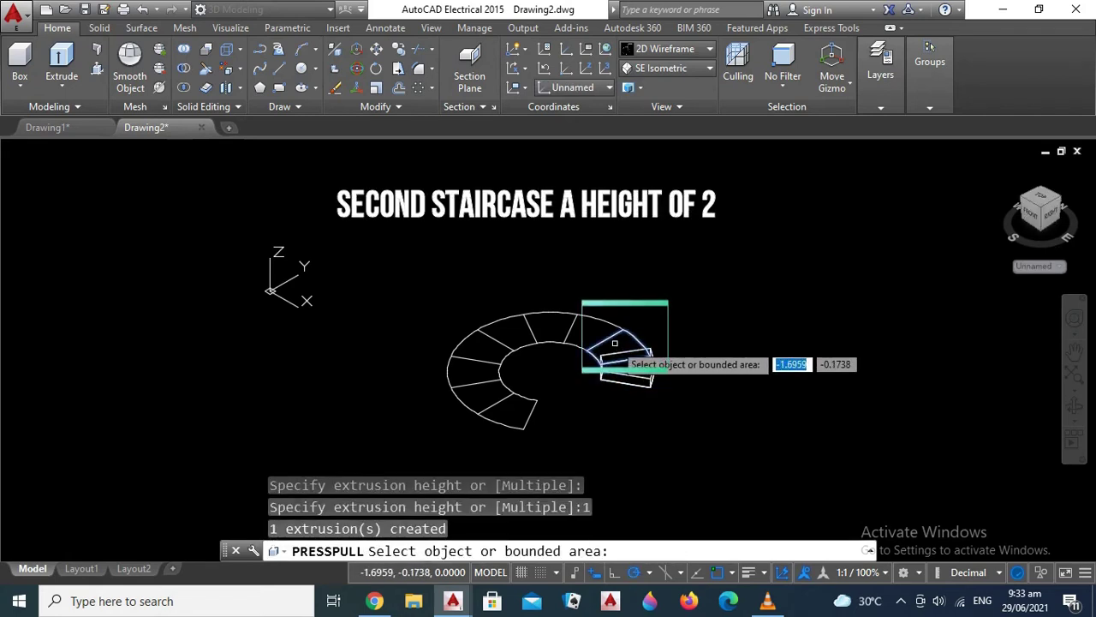
{"action": "left_click", "coordinate": [615, 342]}
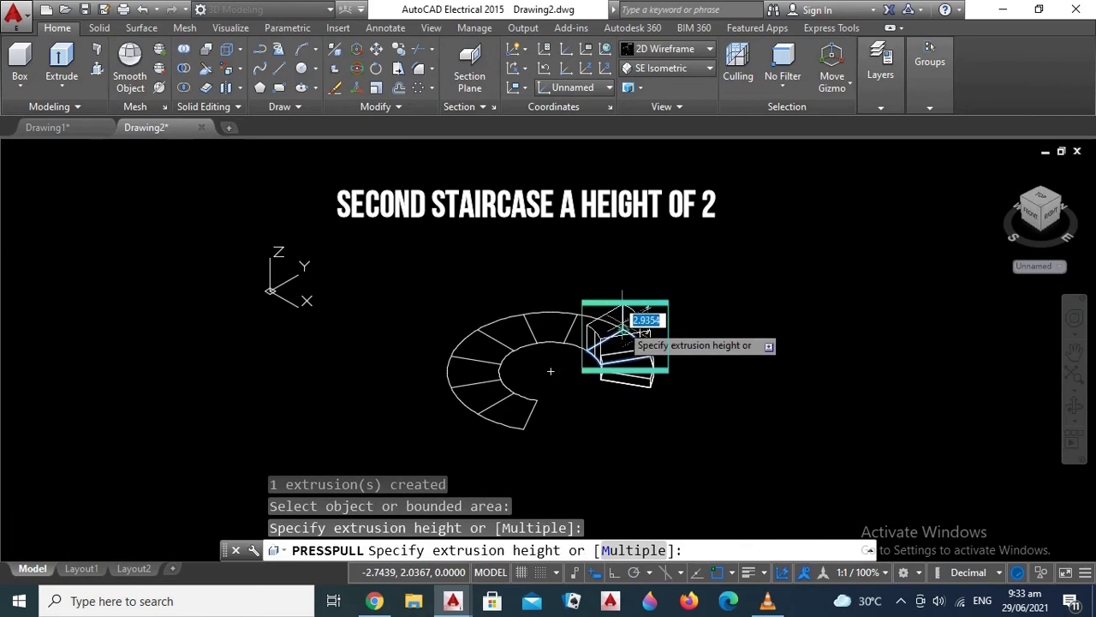
{"action": "type", "text": "2"}
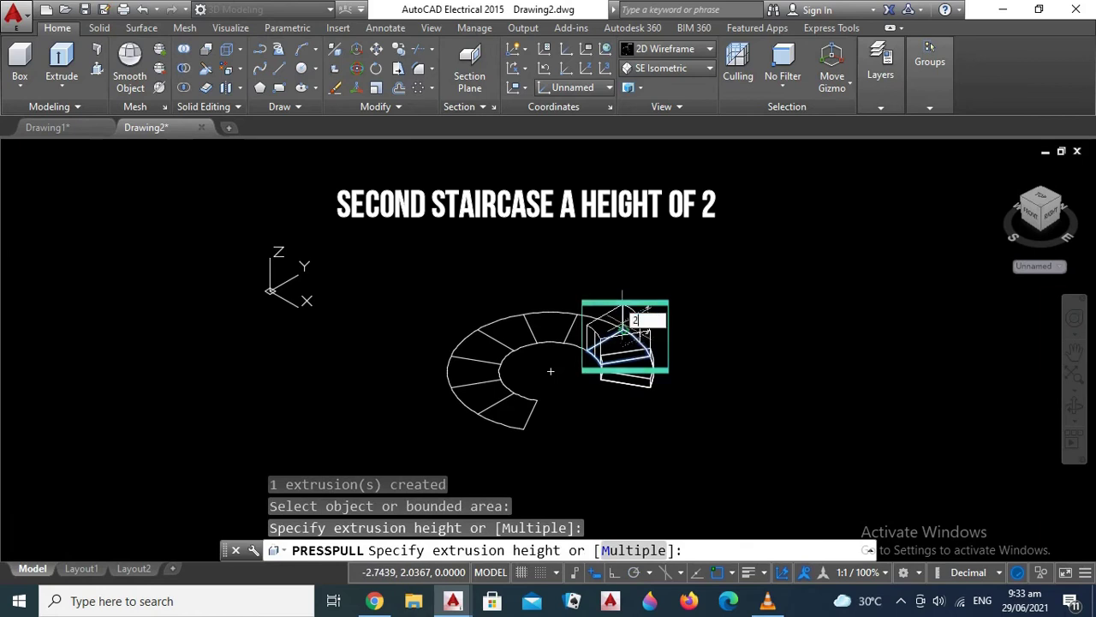
{"action": "key", "text": "Return"}
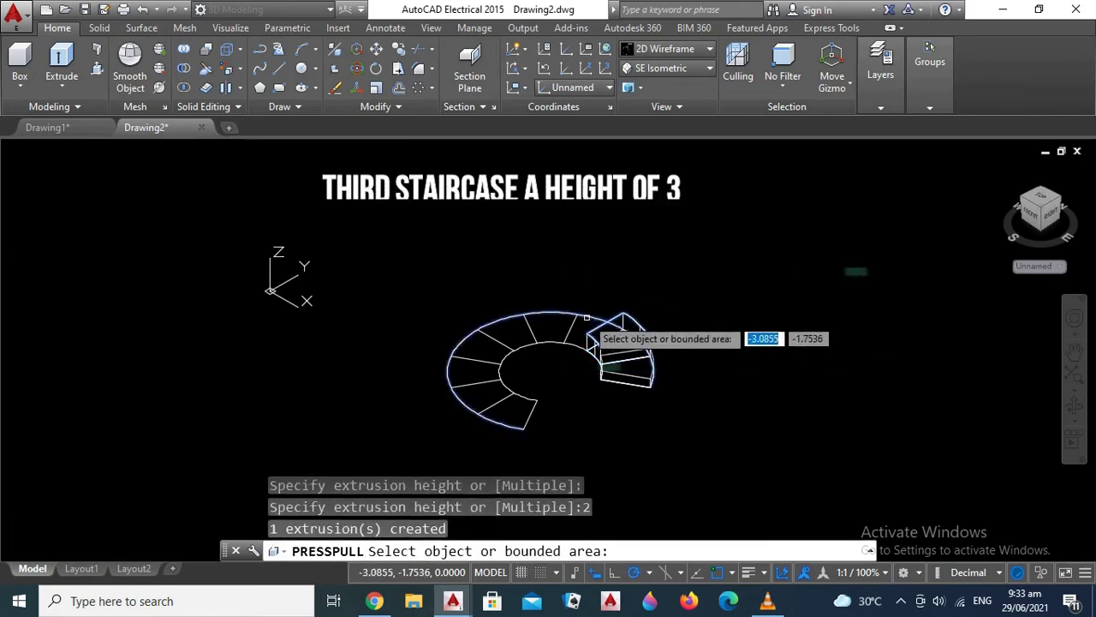
- Press-pull the third and fourth wedge steps up to heights 3 and 4
{"action": "left_click", "coordinate": [591, 336]}
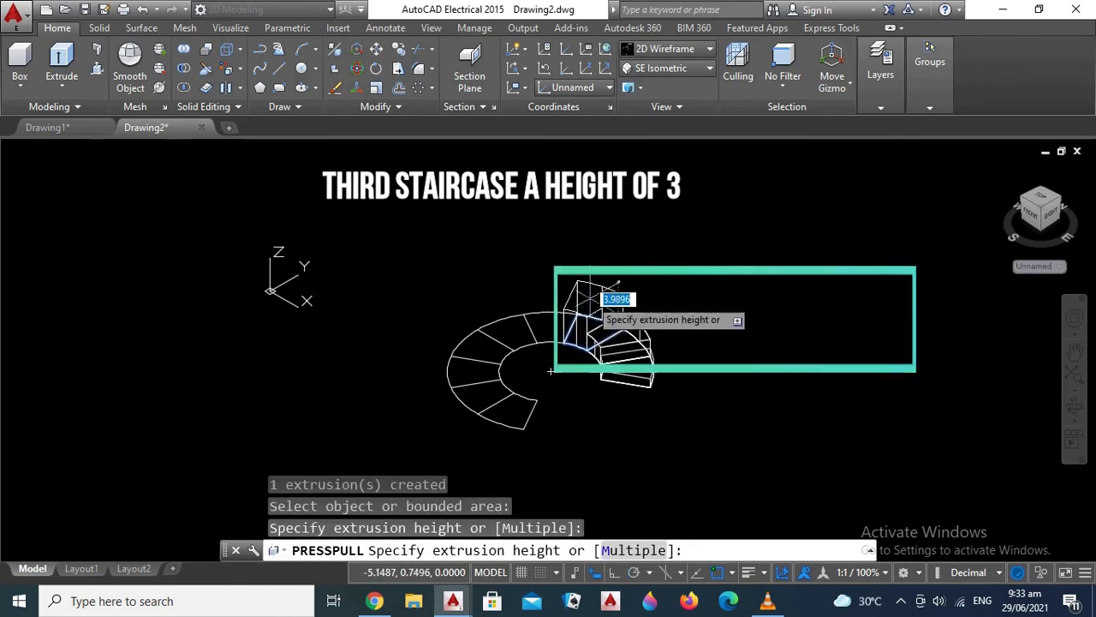
{"action": "type", "text": "3"}
{"action": "key", "text": "Return"}
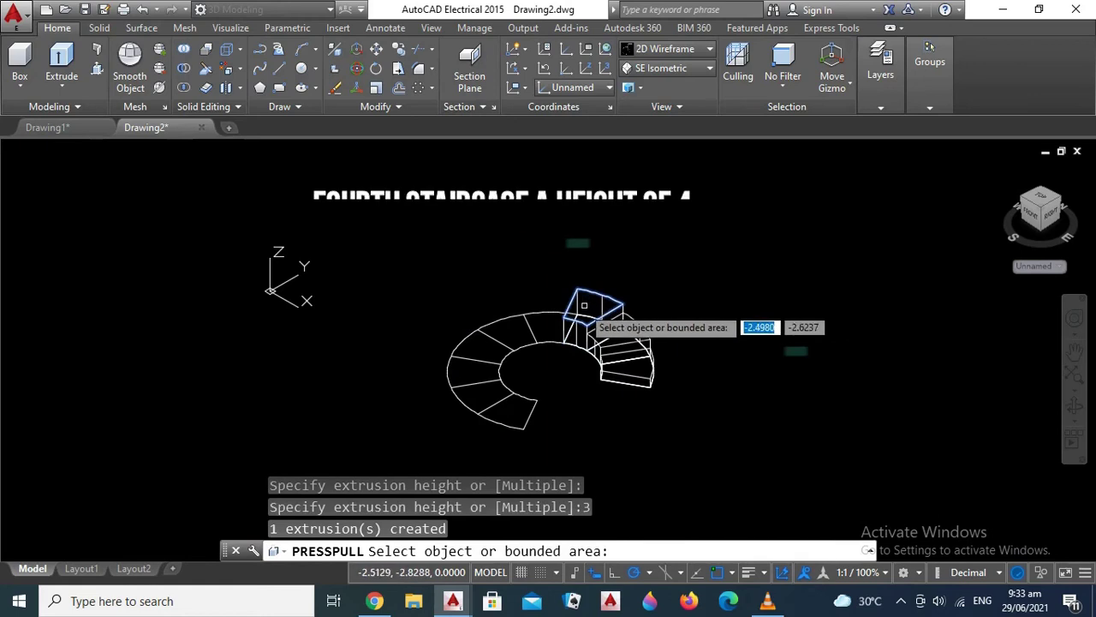
{"action": "left_click", "coordinate": [548, 324]}
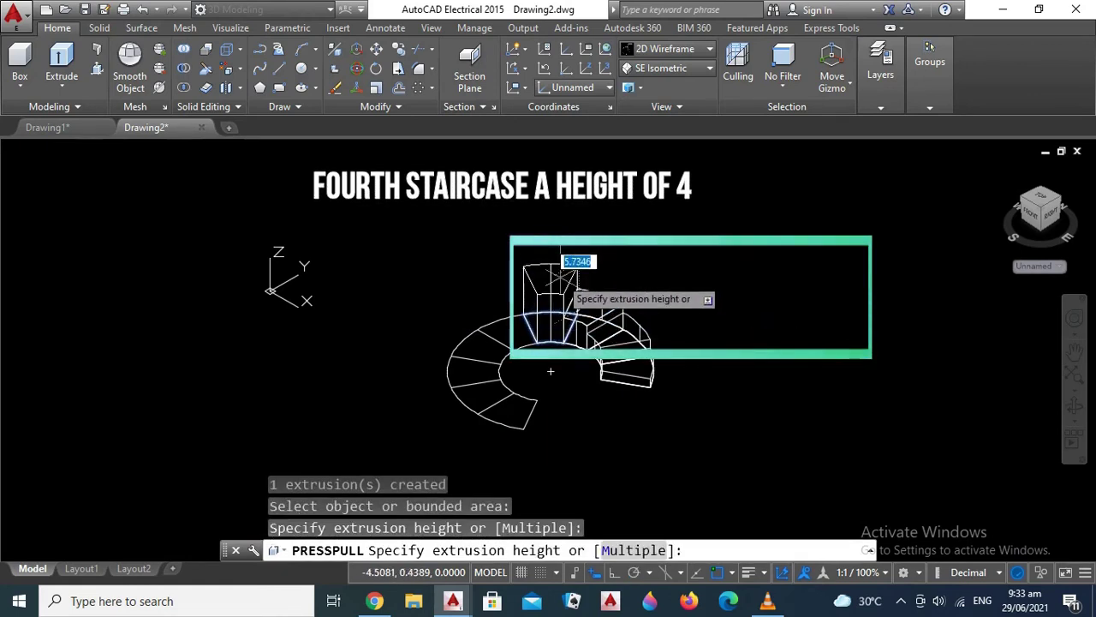
{"action": "type", "text": "4"}
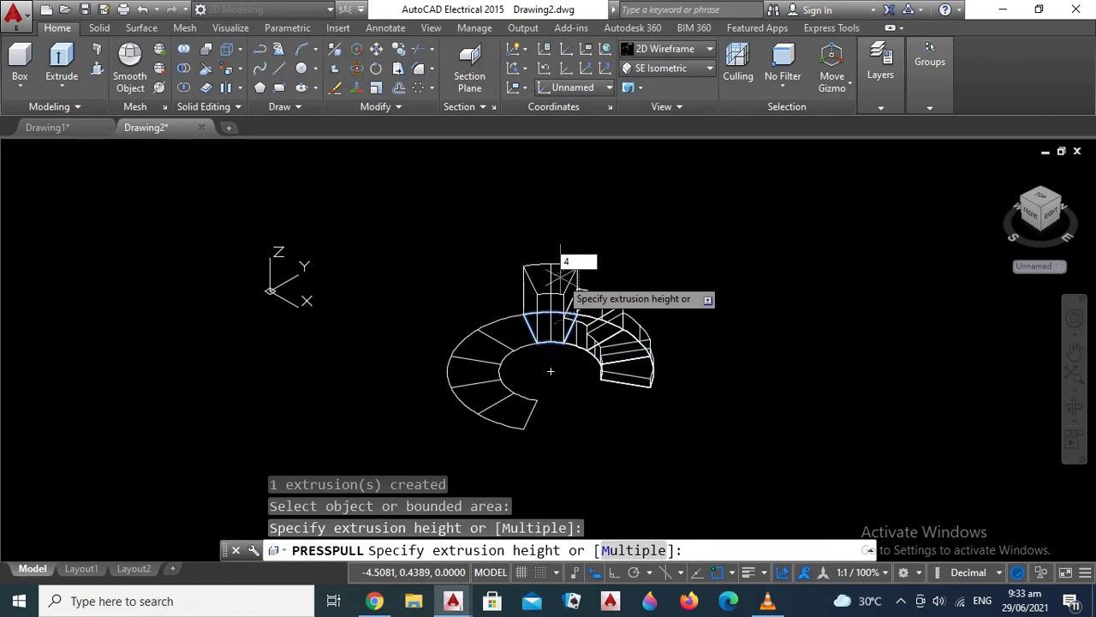
{"action": "key", "text": "Return"}
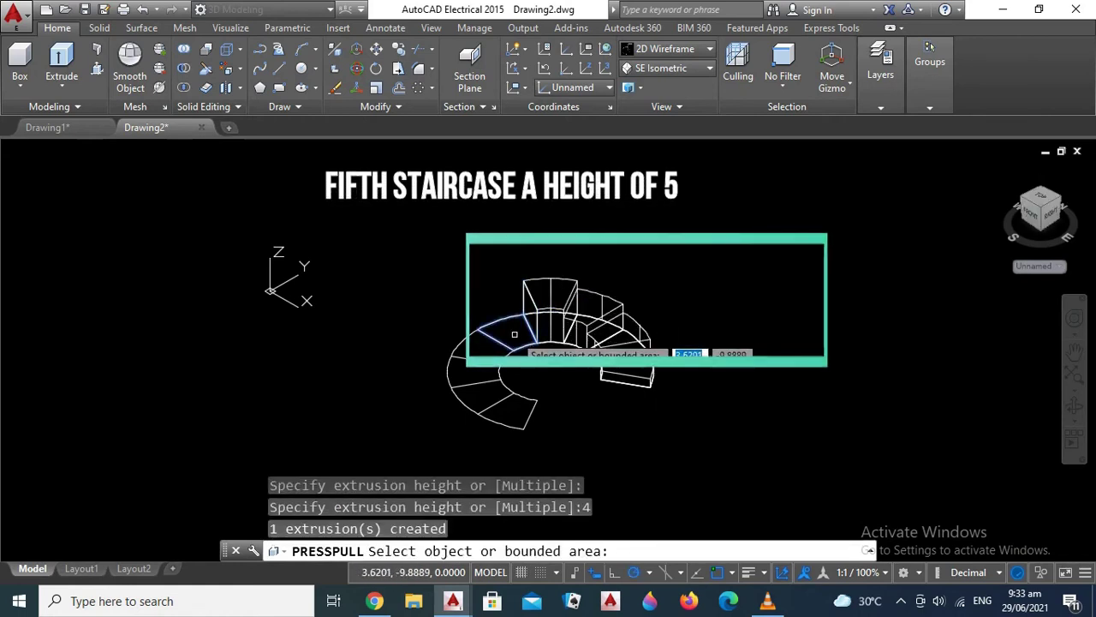
- Press-pull the five remaining wedges to heights 5, 6, 7, 8 and 9
{"action": "left_click", "coordinate": [514, 334]}
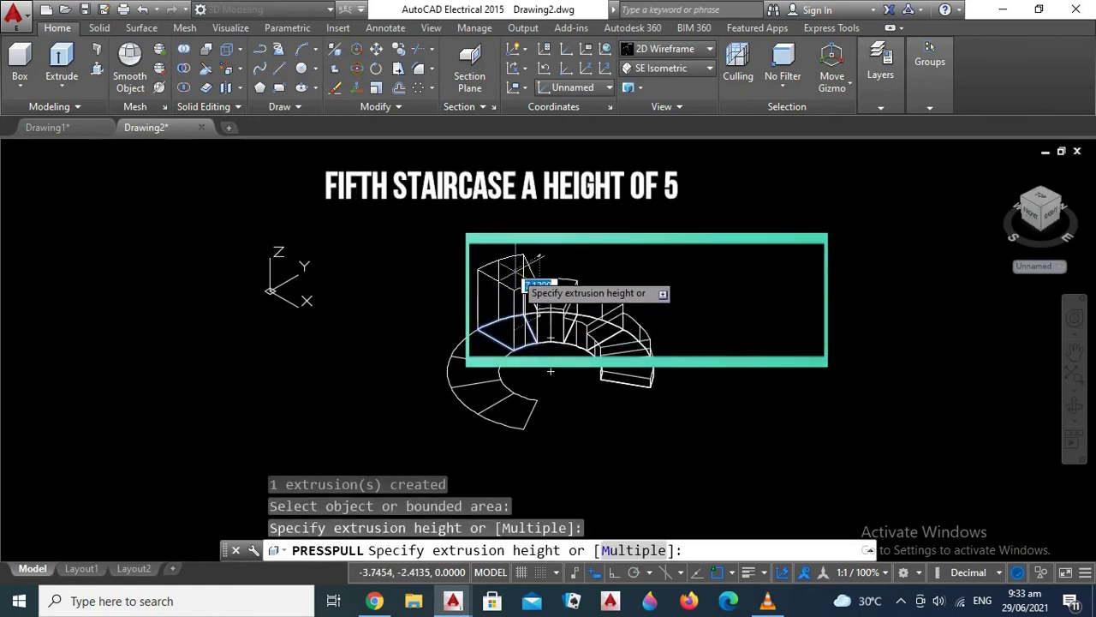
{"action": "key", "text": "Return"}
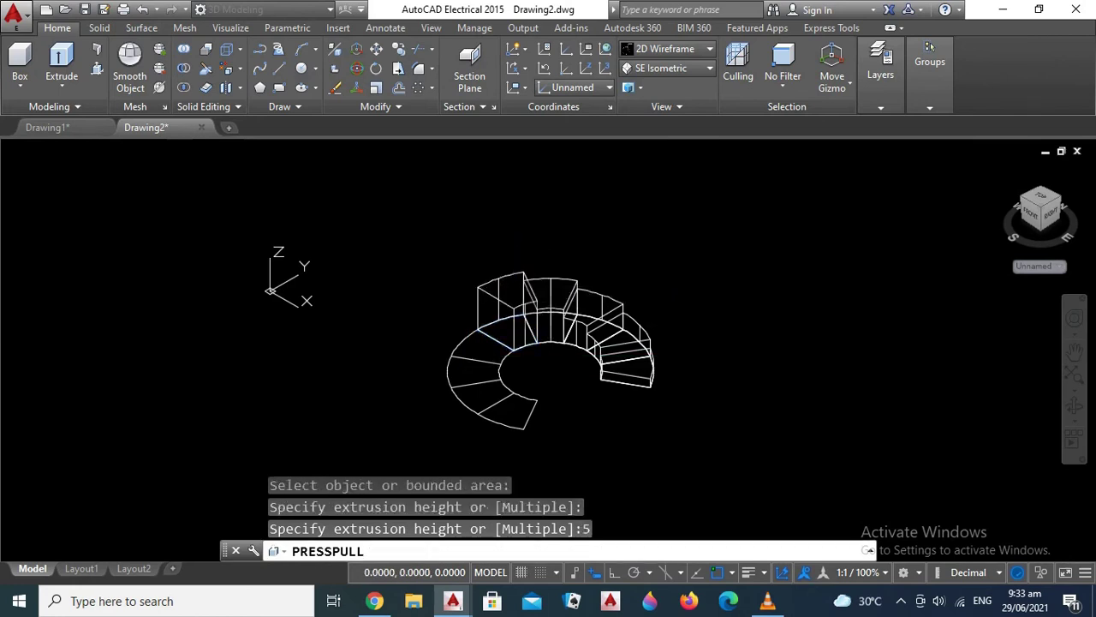
{"action": "left_click", "coordinate": [481, 351]}
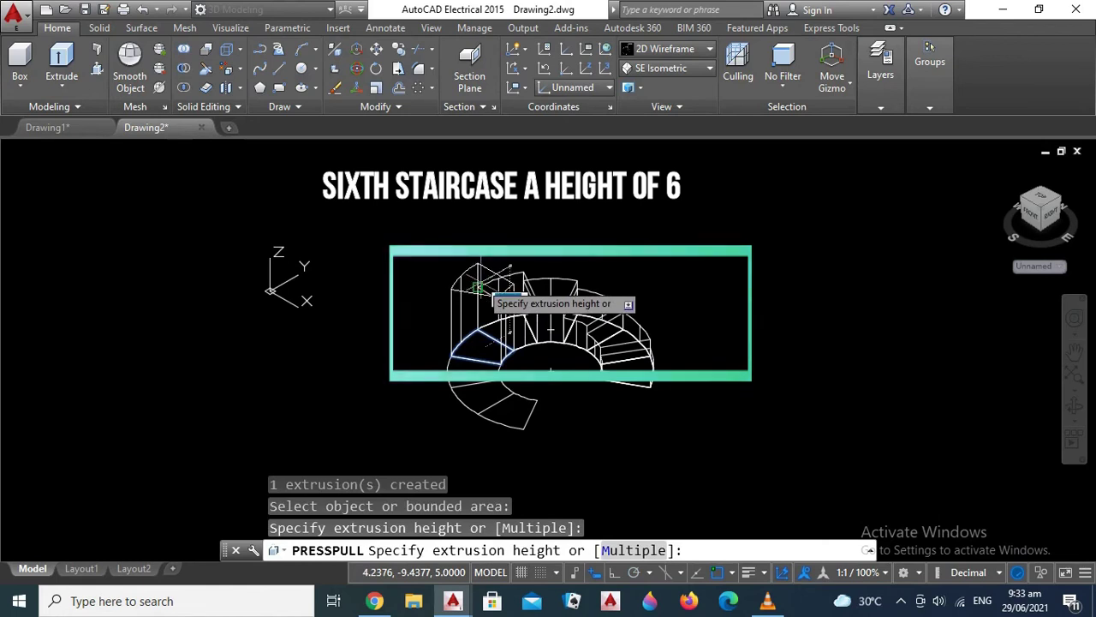
{"action": "type", "text": "6"}
{"action": "key", "text": "Return"}
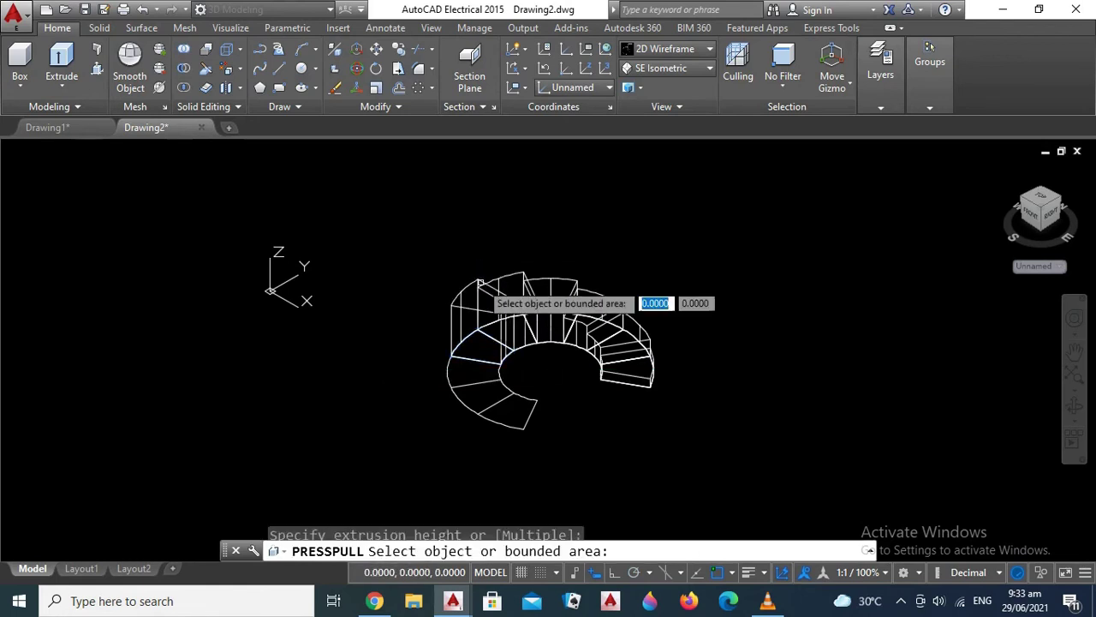
{"action": "left_click", "coordinate": [473, 366]}
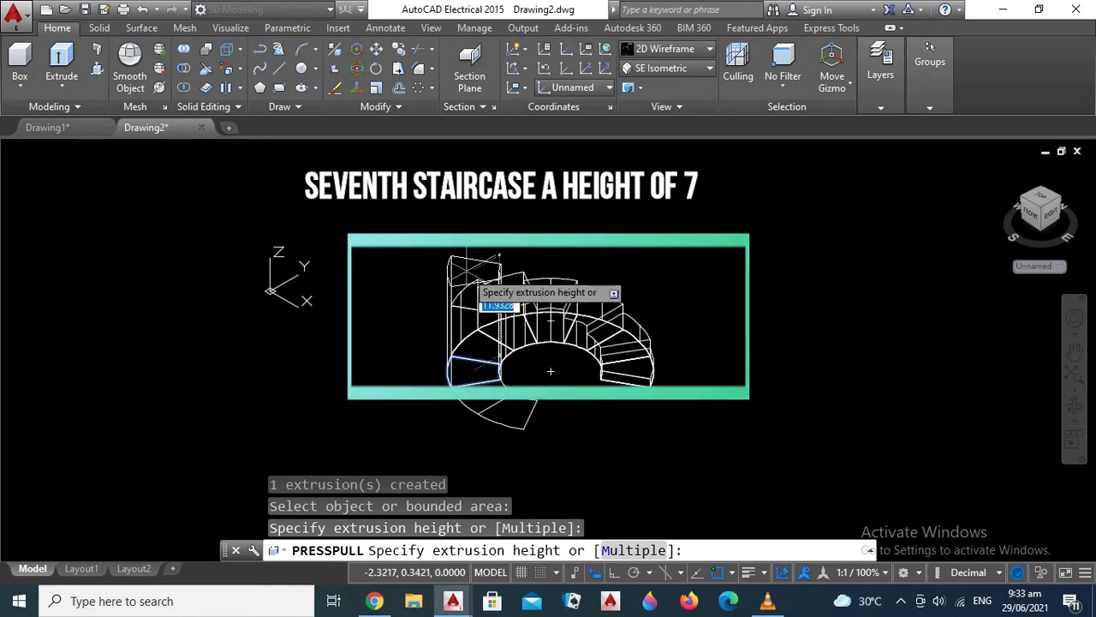
{"action": "key", "text": "Return"}
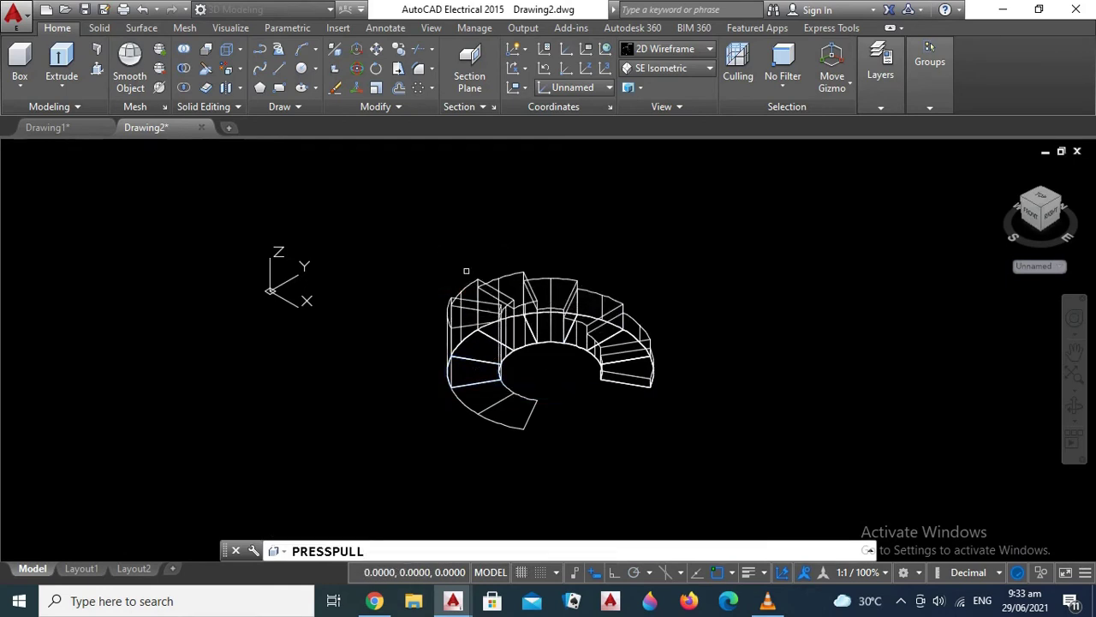
{"action": "left_click", "coordinate": [482, 387]}
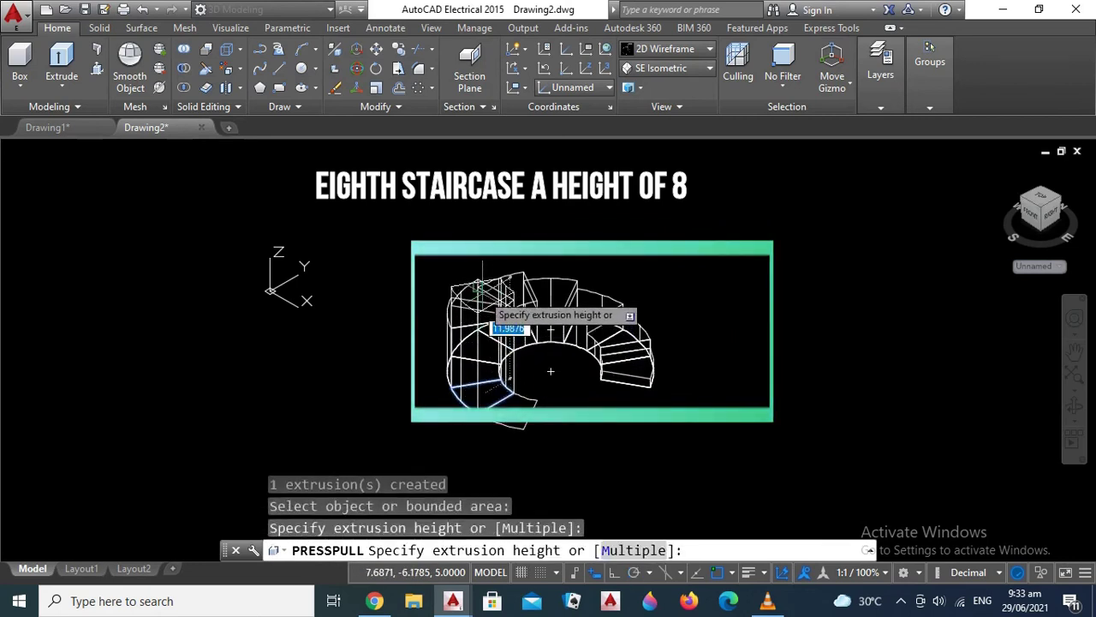
{"action": "type", "text": "8"}
{"action": "key", "text": "Return"}
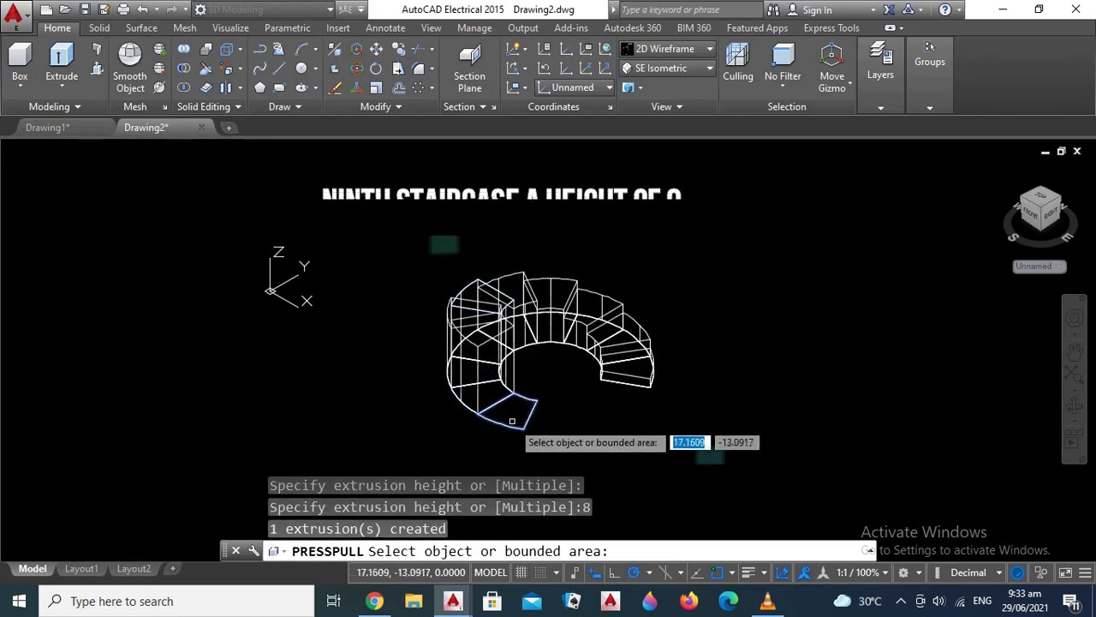
{"action": "left_click", "coordinate": [512, 416]}
{"action": "type", "text": "9"}
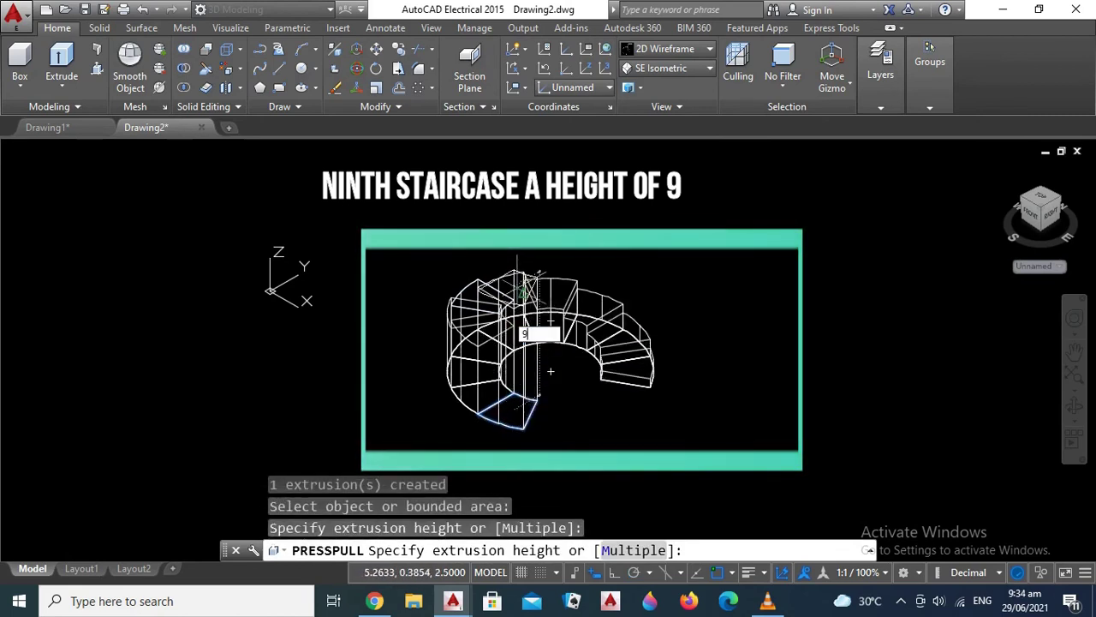
{"action": "key", "text": "Return"}
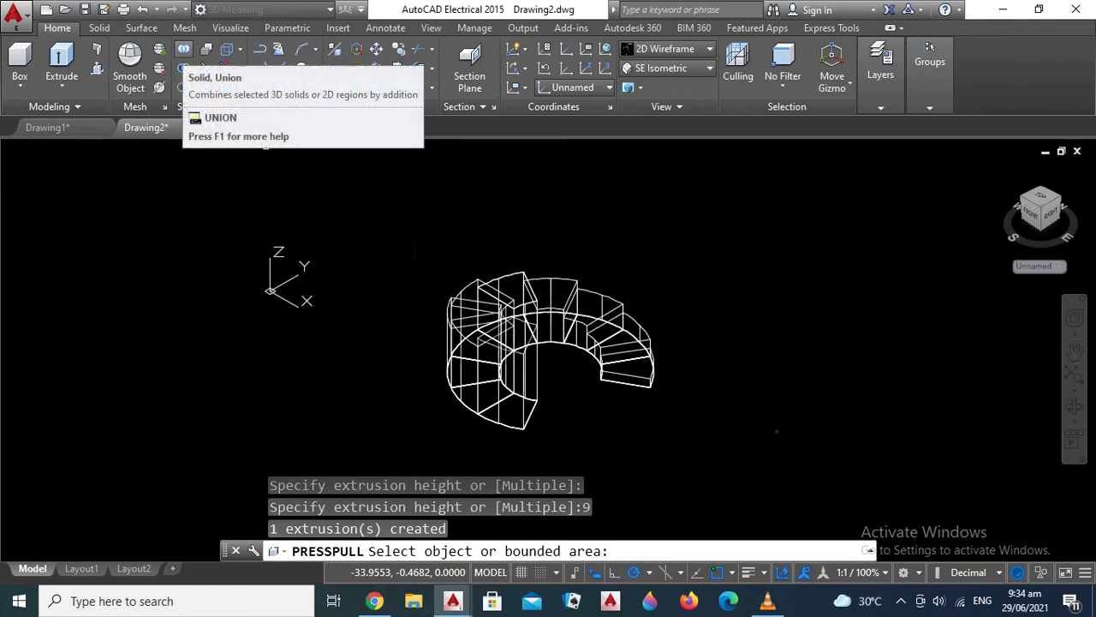
- Union all nine wedge steps, from the tallest front step to the lowest, into one solid
{"action": "left_click", "coordinate": [183, 49]}
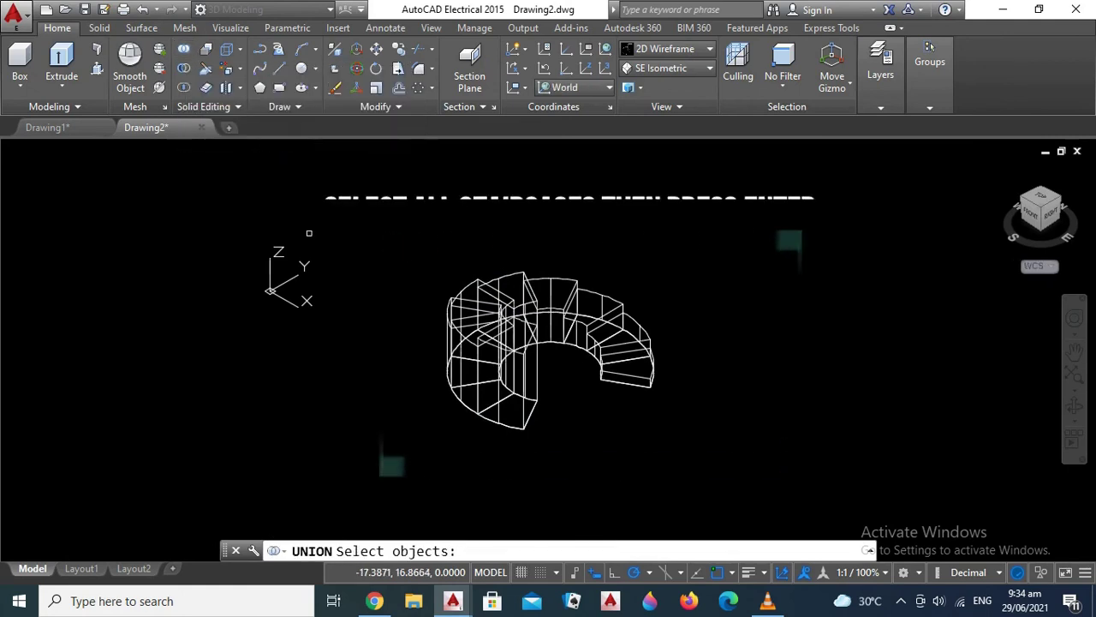
{"action": "left_click", "coordinate": [503, 396]}
{"action": "left_click", "coordinate": [459, 341]}
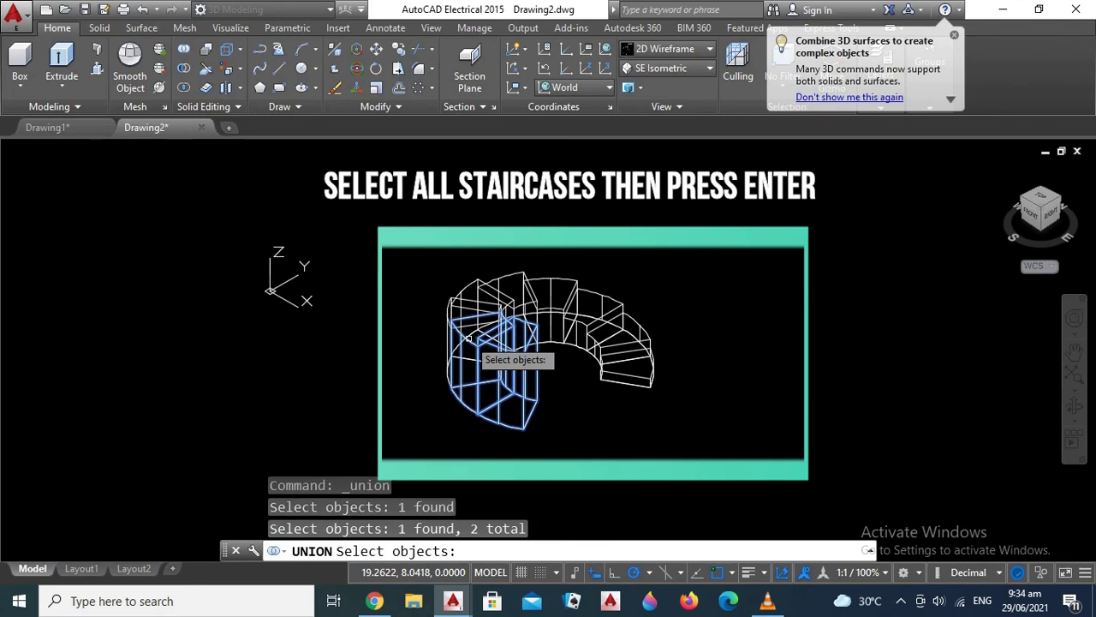
{"action": "left_click", "coordinate": [451, 304]}
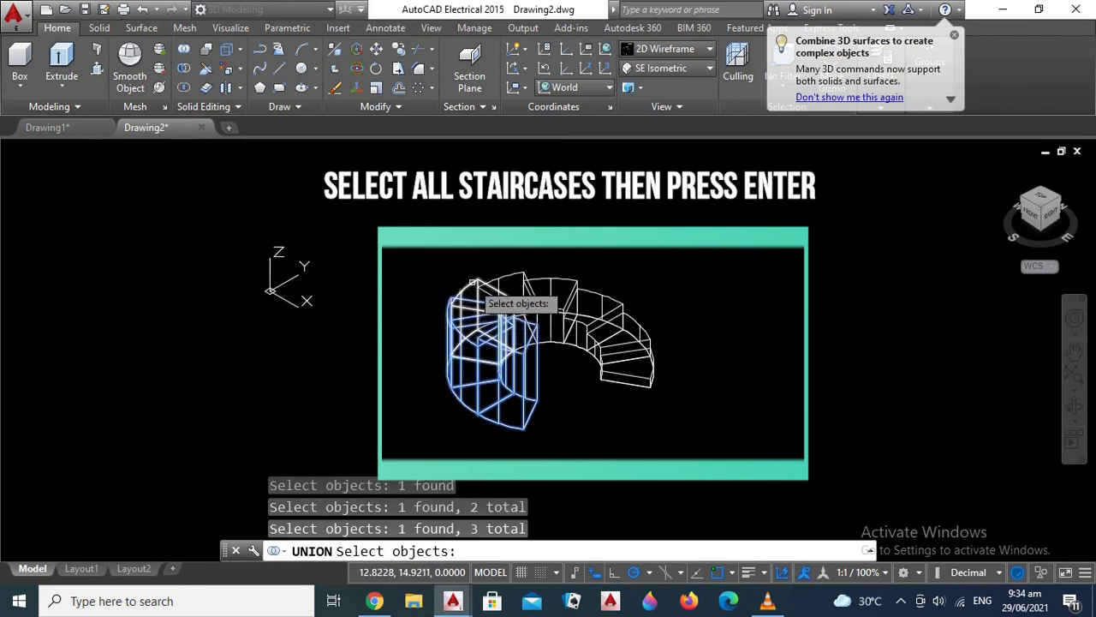
{"action": "left_click", "coordinate": [536, 279]}
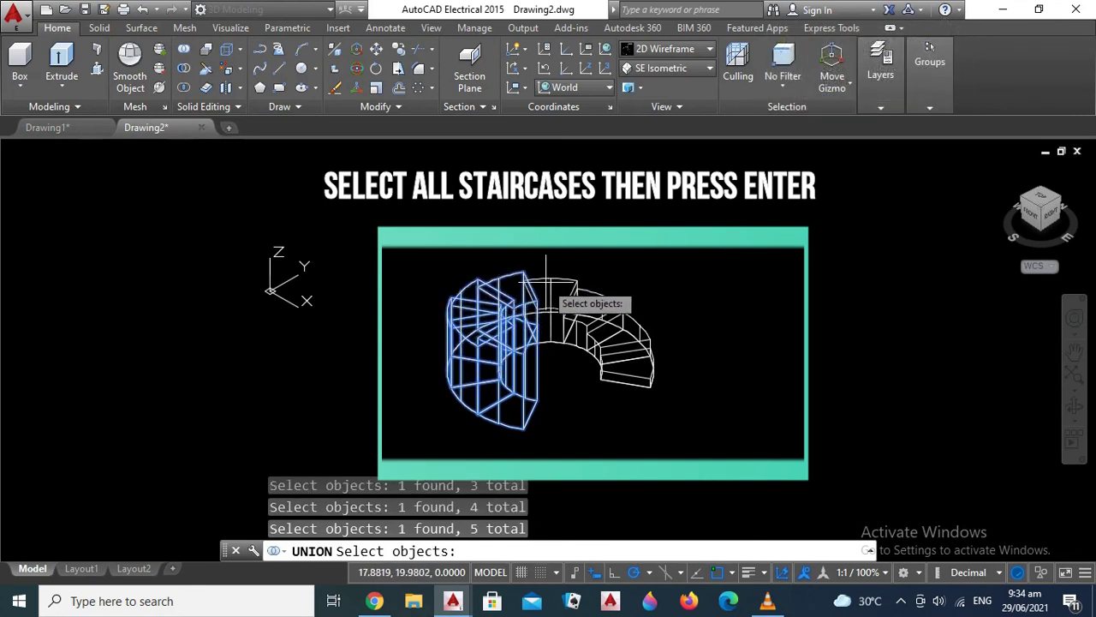
{"action": "left_click", "coordinate": [559, 274]}
{"action": "left_click", "coordinate": [576, 306]}
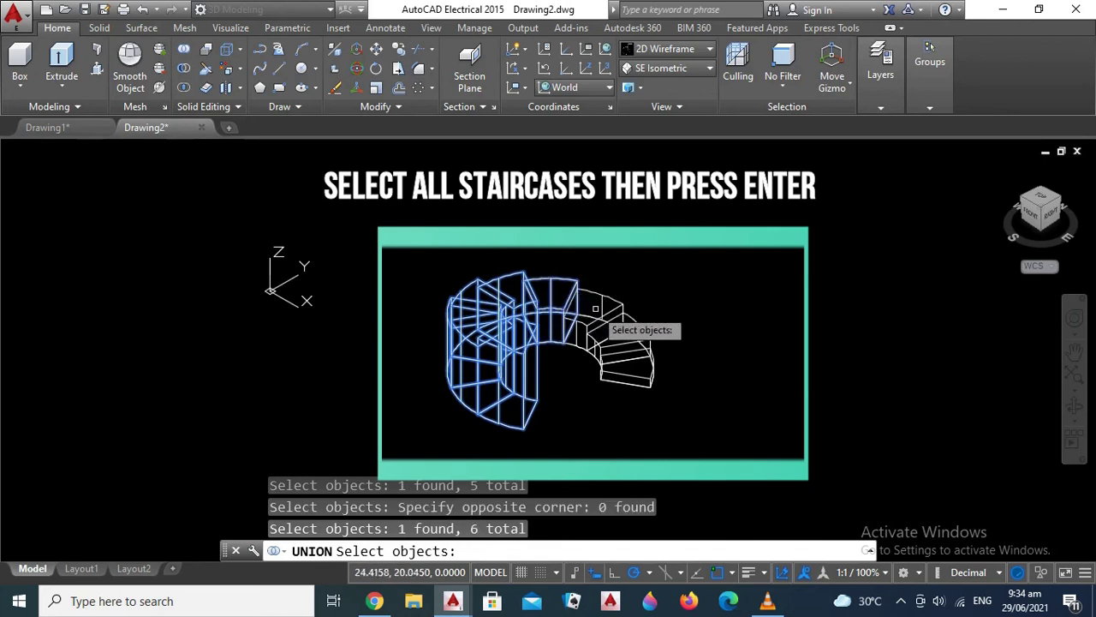
{"action": "left_click", "coordinate": [603, 315]}
{"action": "left_click", "coordinate": [620, 343]}
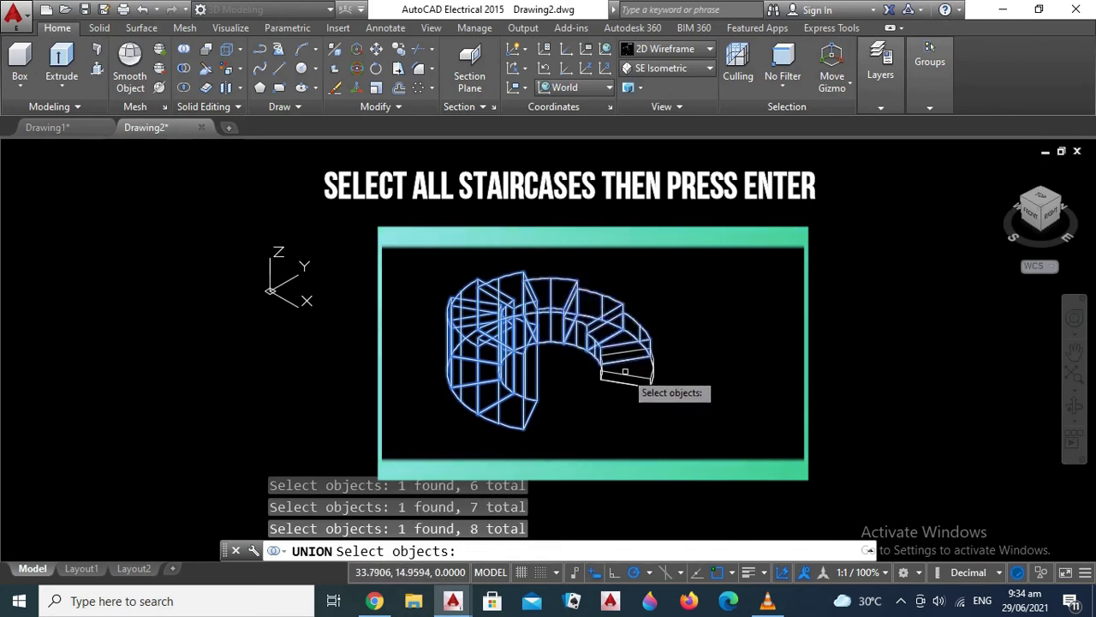
{"action": "key", "text": "Return"}
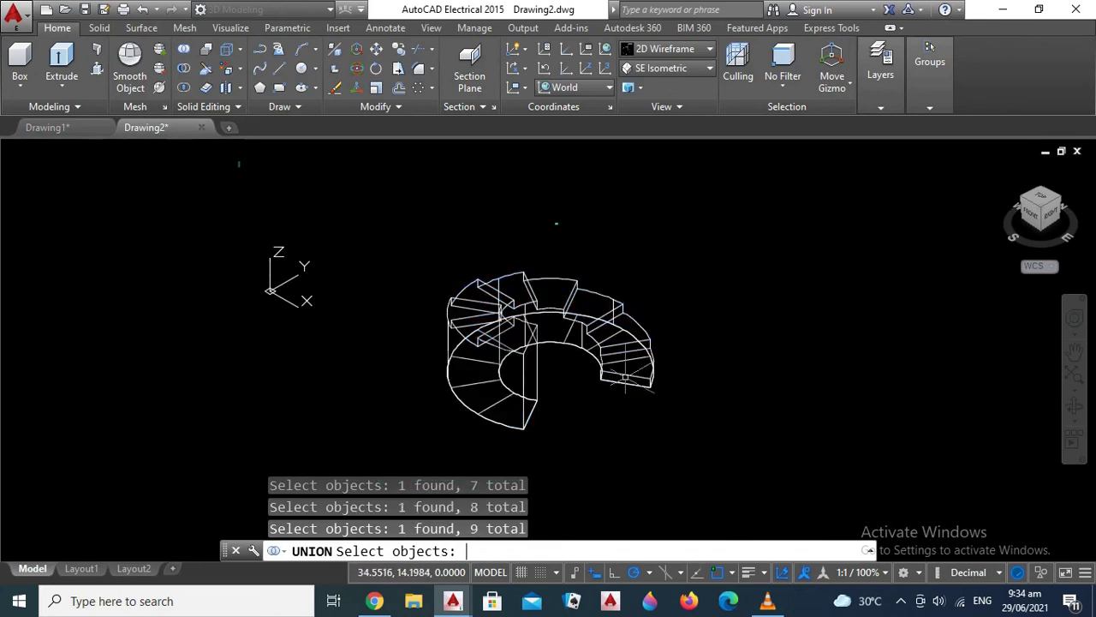
- Apply the Shaded visual style to the merged staircase
{"action": "left_click", "coordinate": [667, 49]}
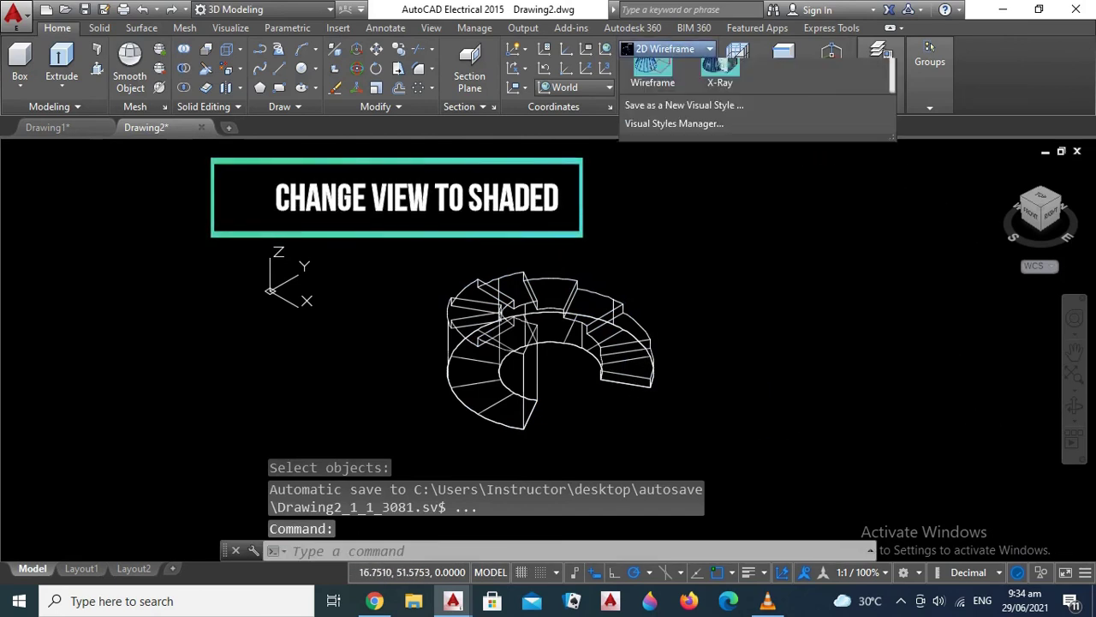
{"action": "left_click", "coordinate": [652, 139]}
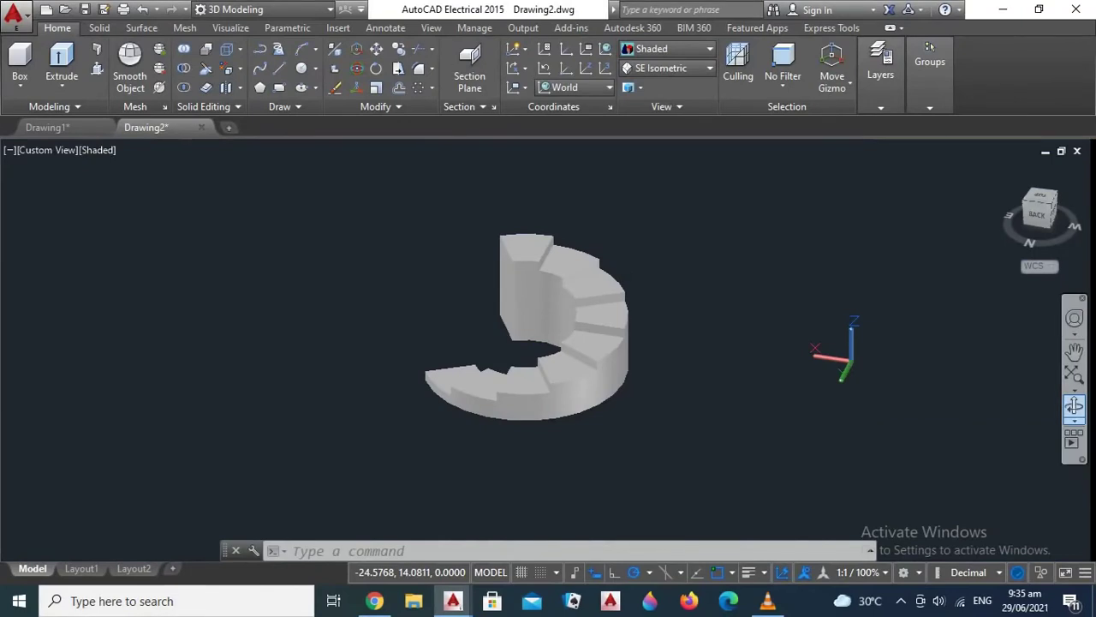
{"action": "left_click", "coordinate": [1074, 404]}
- Orbit the shaded staircase to a lower near-side view, then rotate it slightly right
{"action": "mouse_move", "coordinate": [514, 342]}
{"action": "left_mouse_down"}
{"action": "mouse_move", "coordinate": [600, 325]}
{"action": "mouse_move", "coordinate": [616, 385]}
{"action": "mouse_move", "coordinate": [479, 377]}
{"action": "left_mouse_up"}
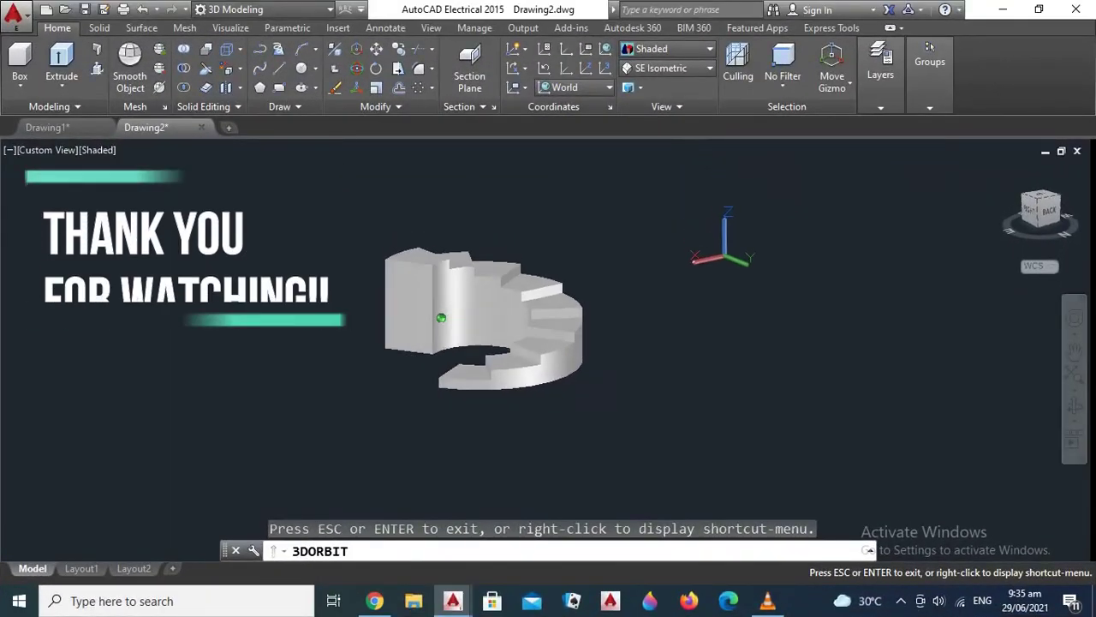
{"action": "mouse_move", "coordinate": [514, 386]}
{"action": "left_mouse_down"}
{"action": "mouse_move", "coordinate": [599, 385]}
{"action": "mouse_move", "coordinate": [556, 403]}
{"action": "mouse_move", "coordinate": [566, 420]}
{"action": "left_mouse_up"}
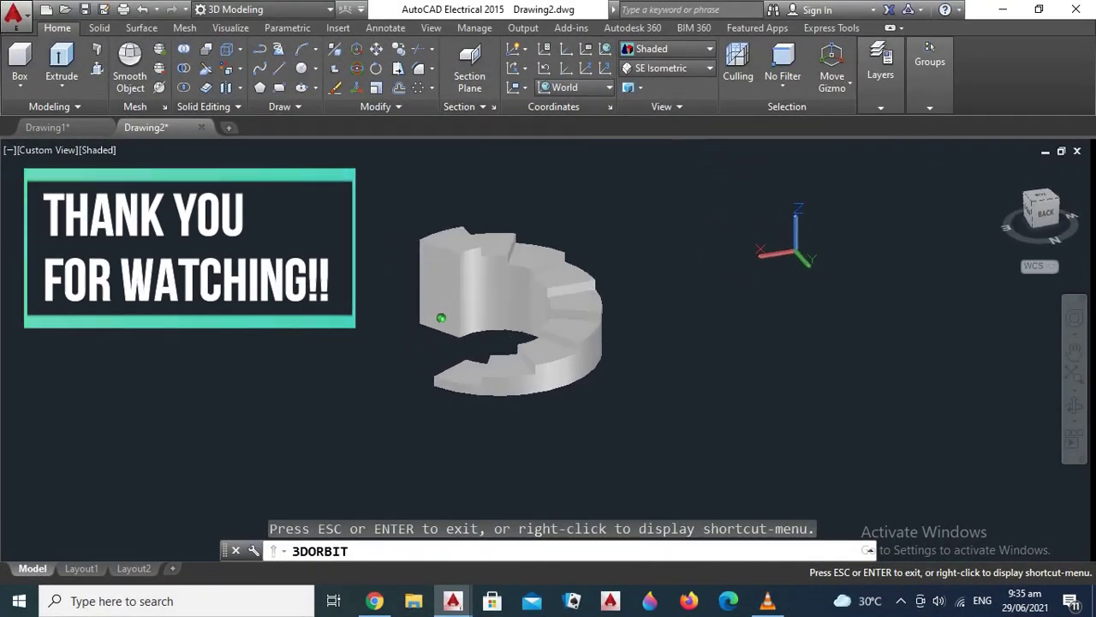